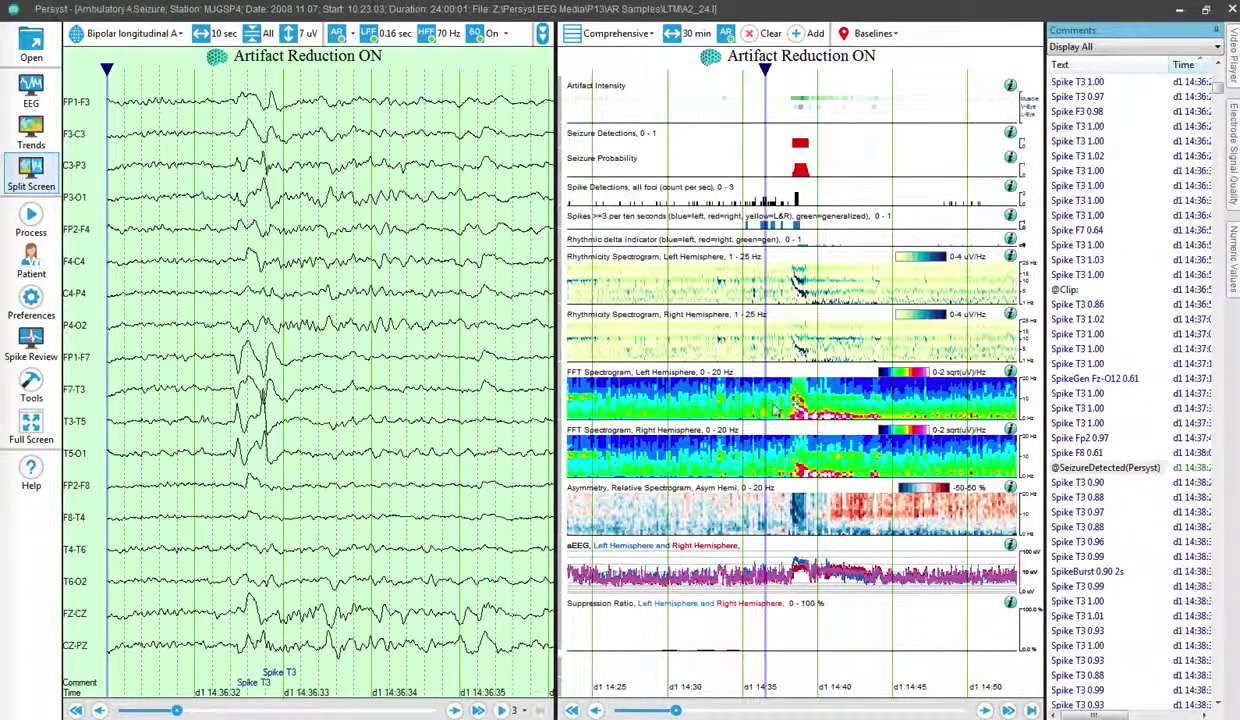
Open Spike Review maximized and configure its view with maps off, artifact reduction on and the Bipolar longitudinal A montage
left_click(35, 342)
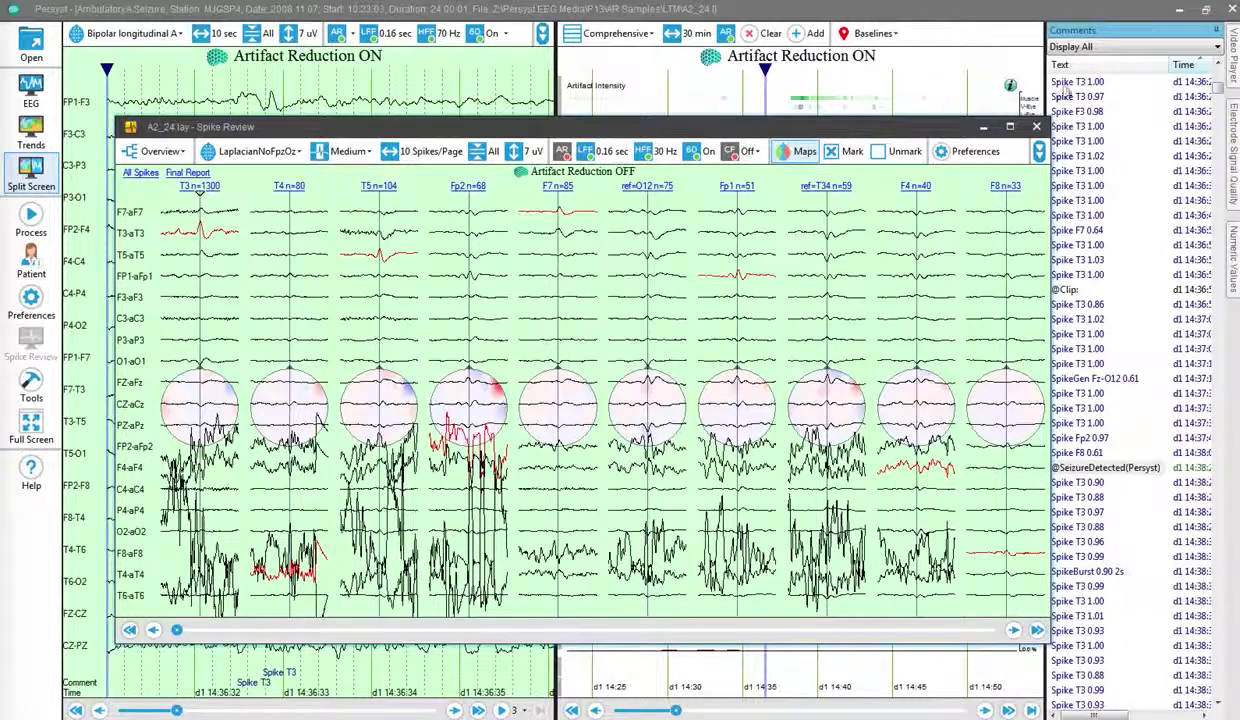
left_click(1009, 128)
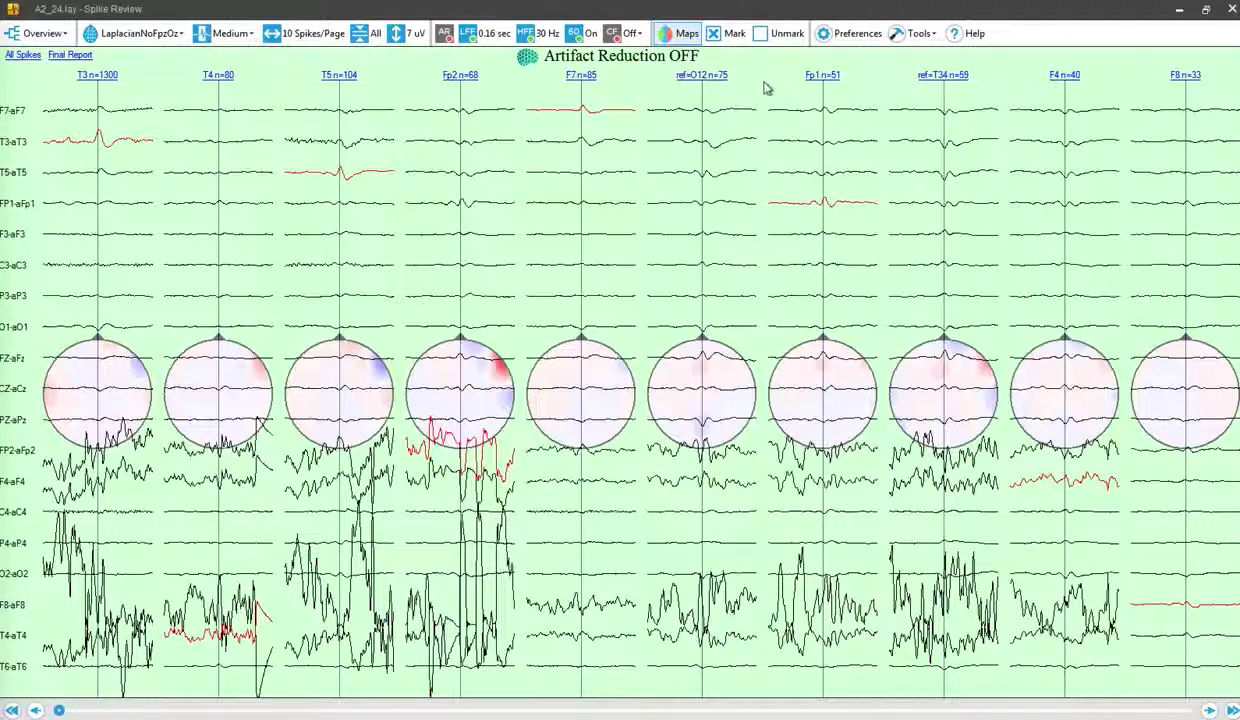
left_click(680, 36)
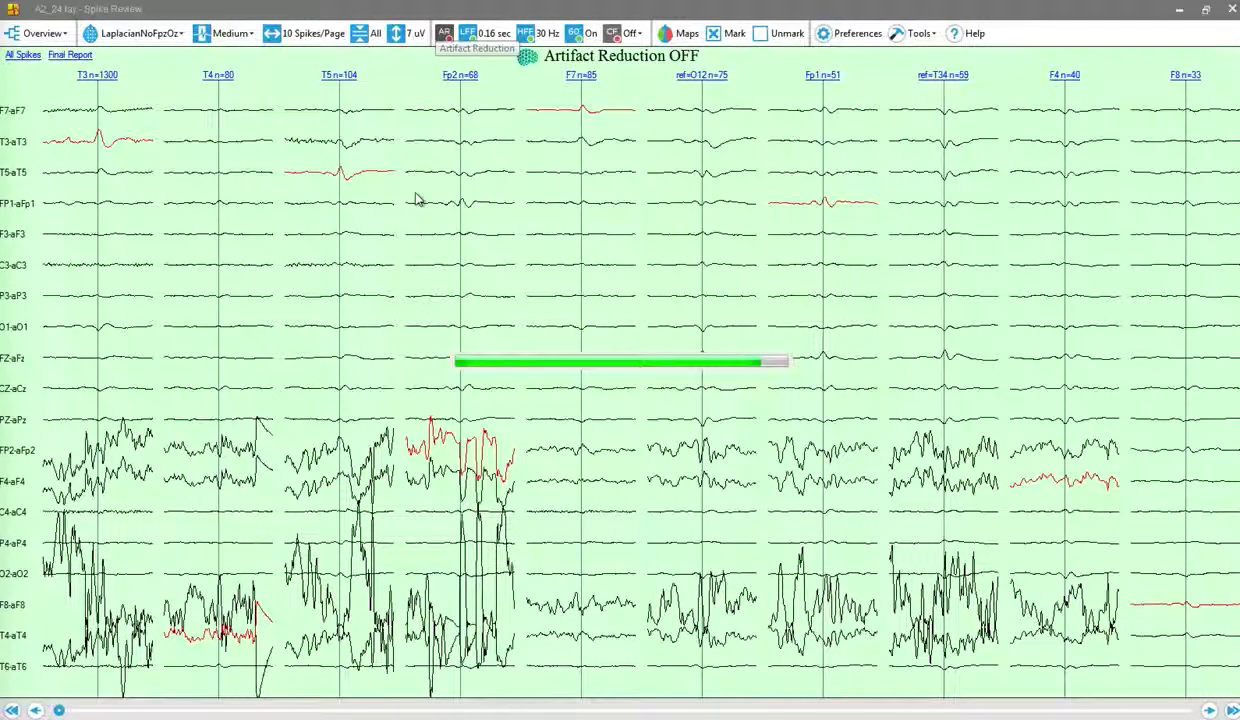
left_click(144, 36)
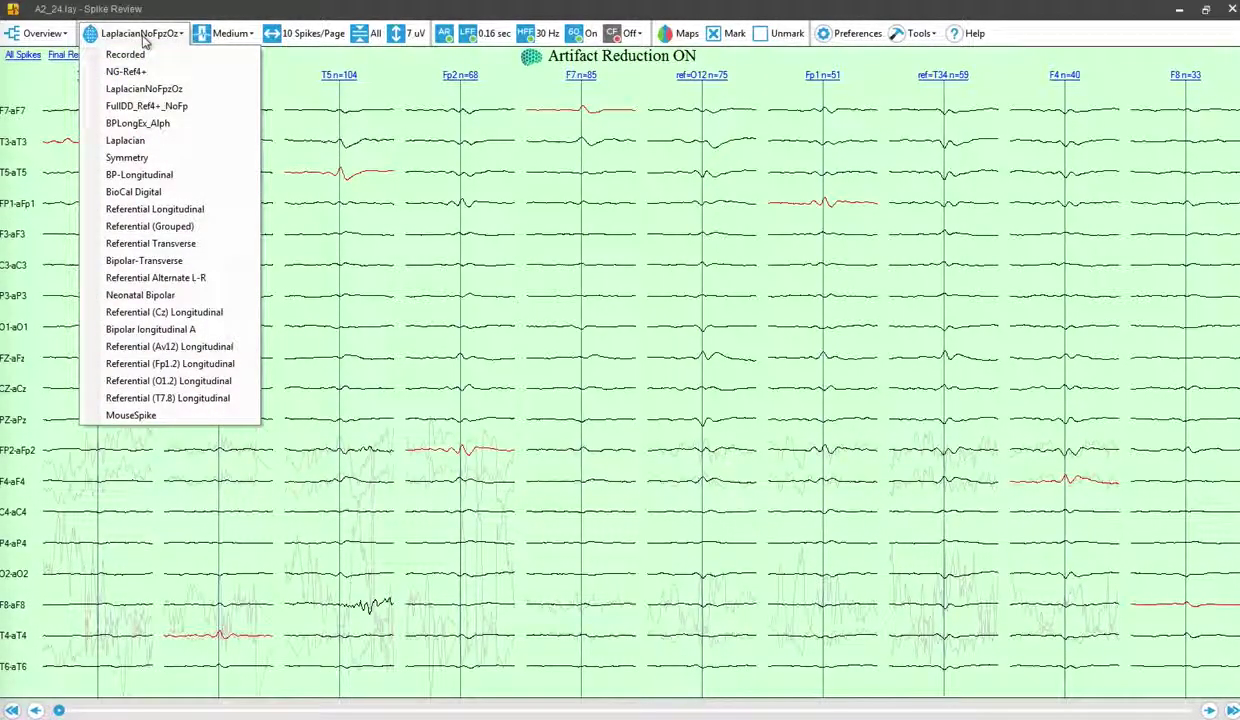
left_click(147, 330)
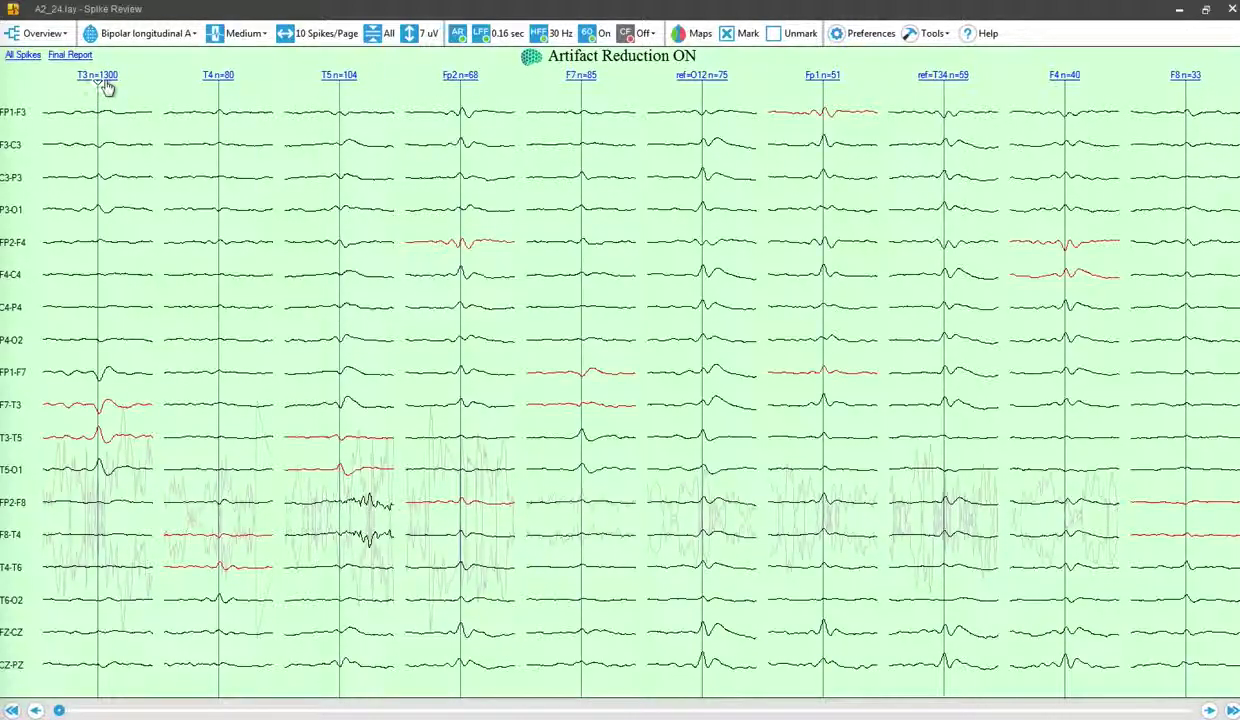
Open the T3 spike group and mark the spike at d1 14:27:47
double_click(104, 395)
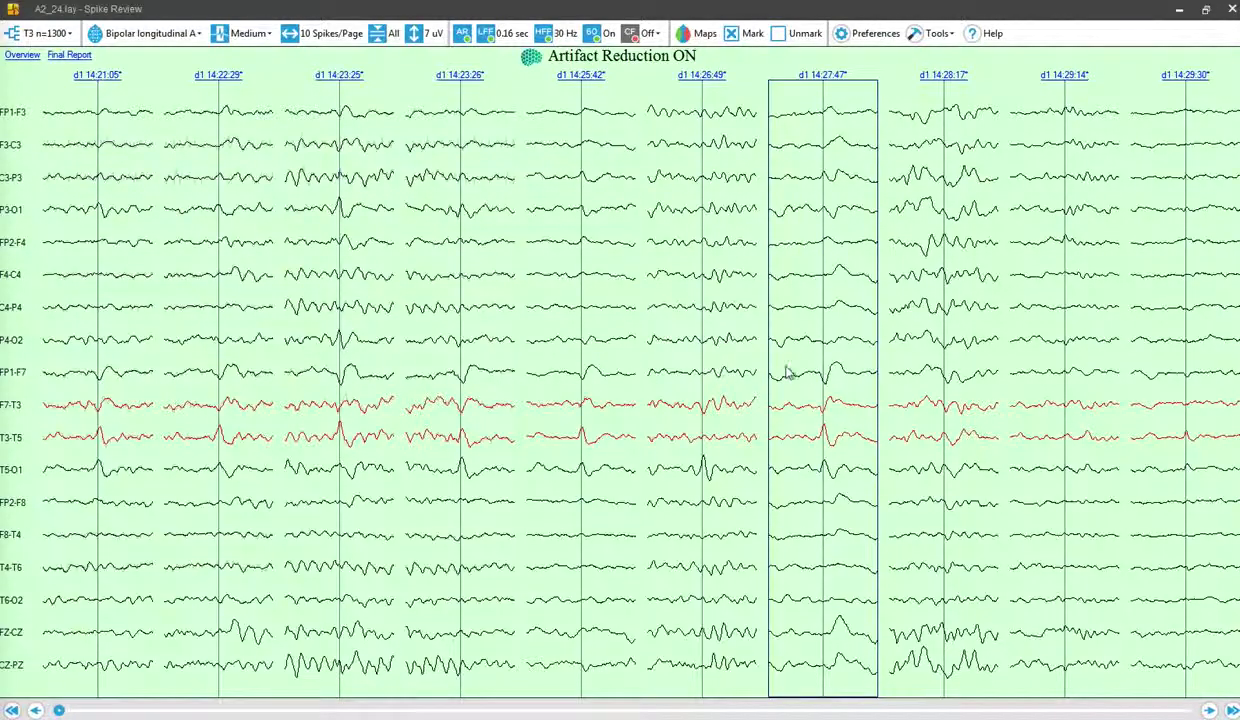
left_click(830, 365)
left_click(830, 365)
View the d1 14:27:47 spike enlarged and in the original EEG recording, and return to Spike Review
double_click(828, 365)
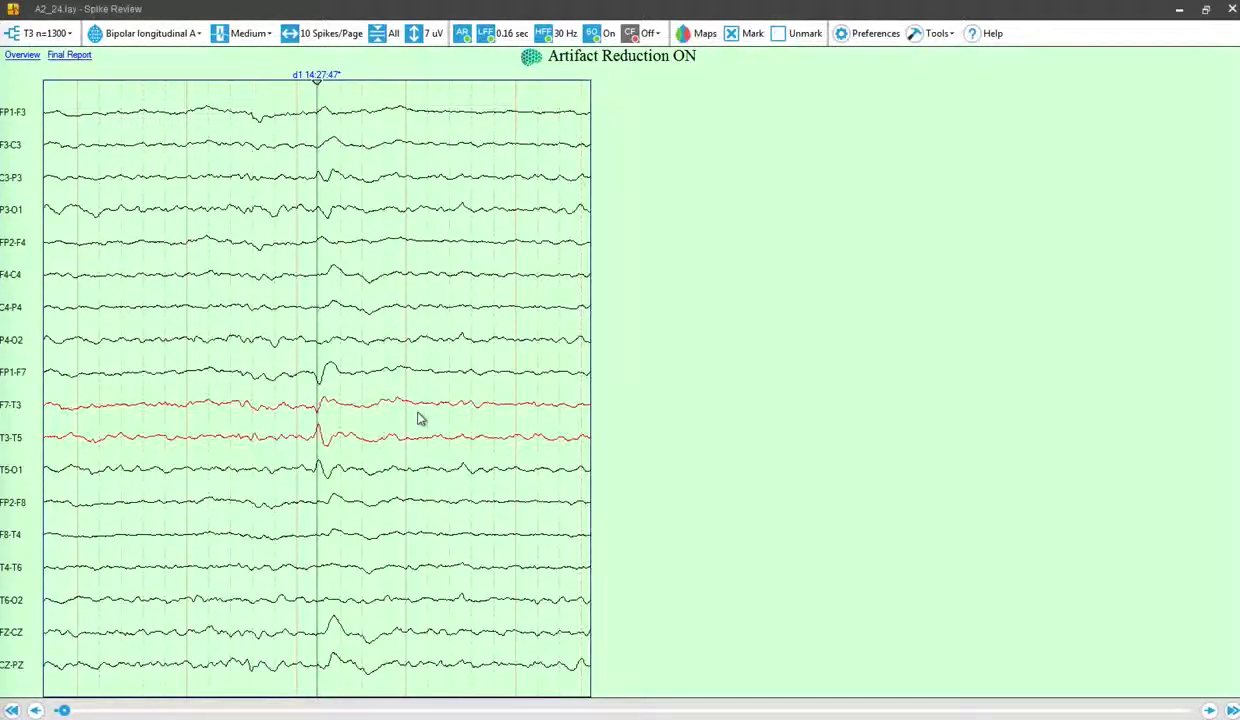
double_click(337, 172)
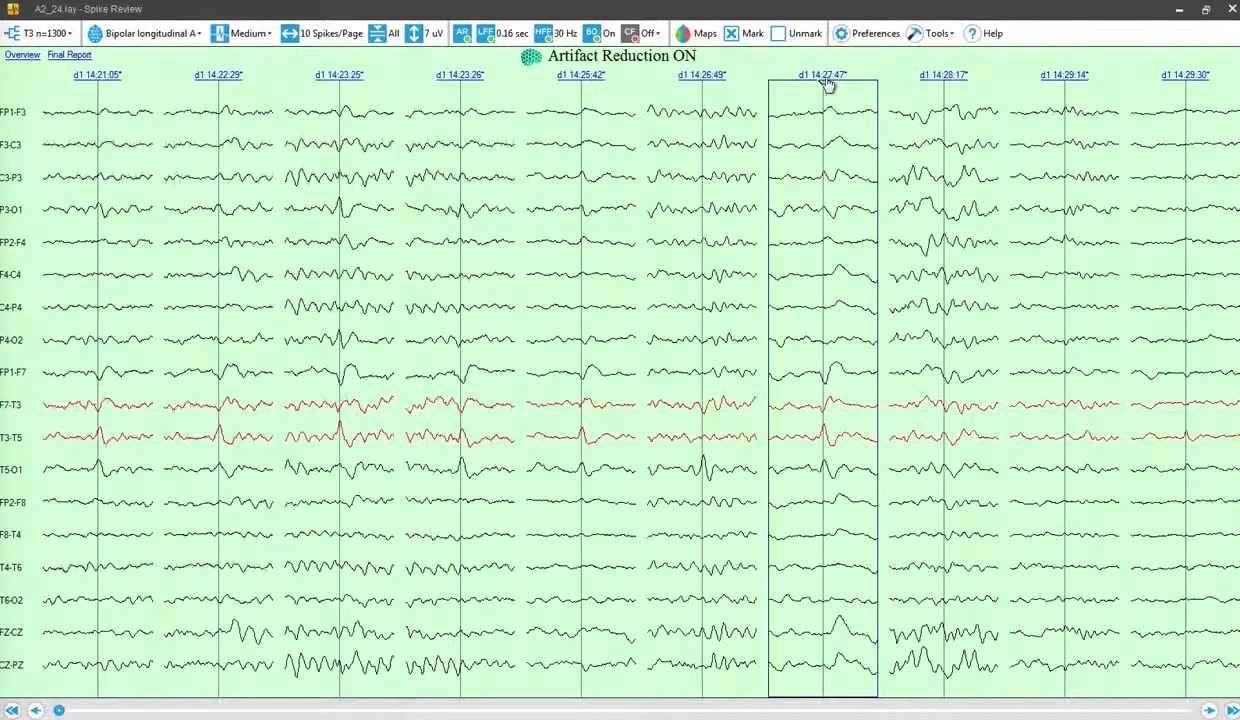
left_click(1180, 14)
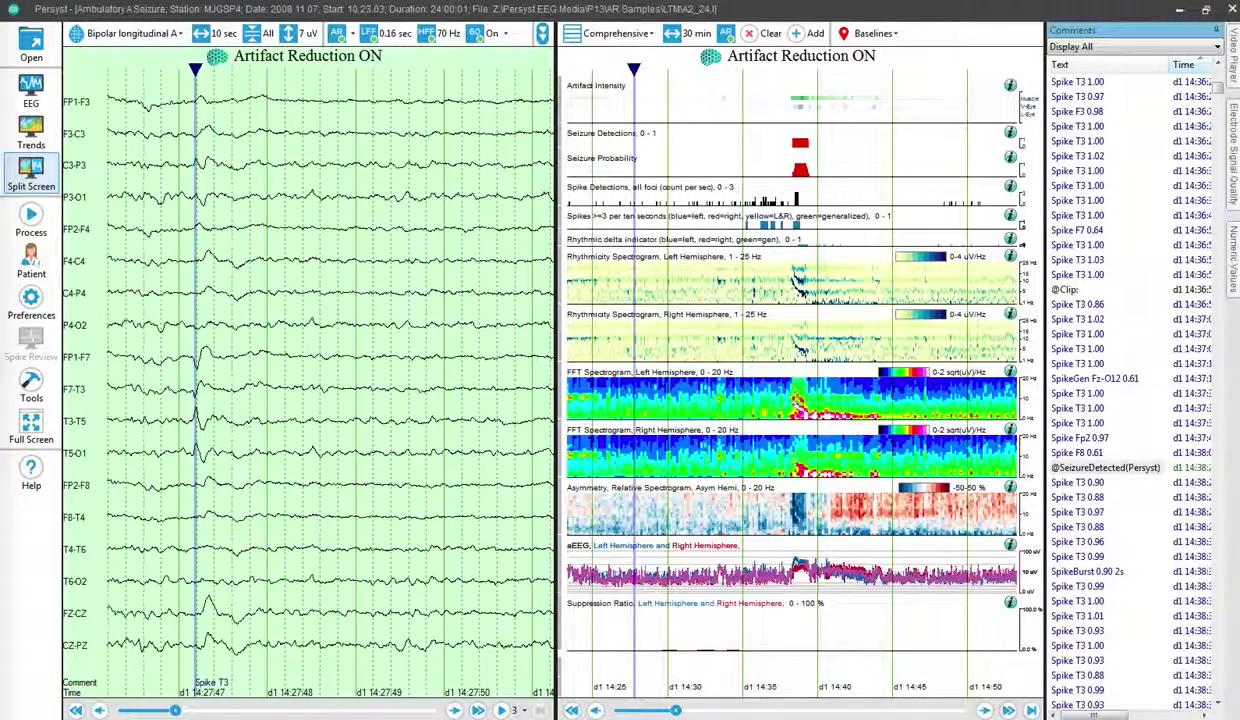
left_click(283, 640)
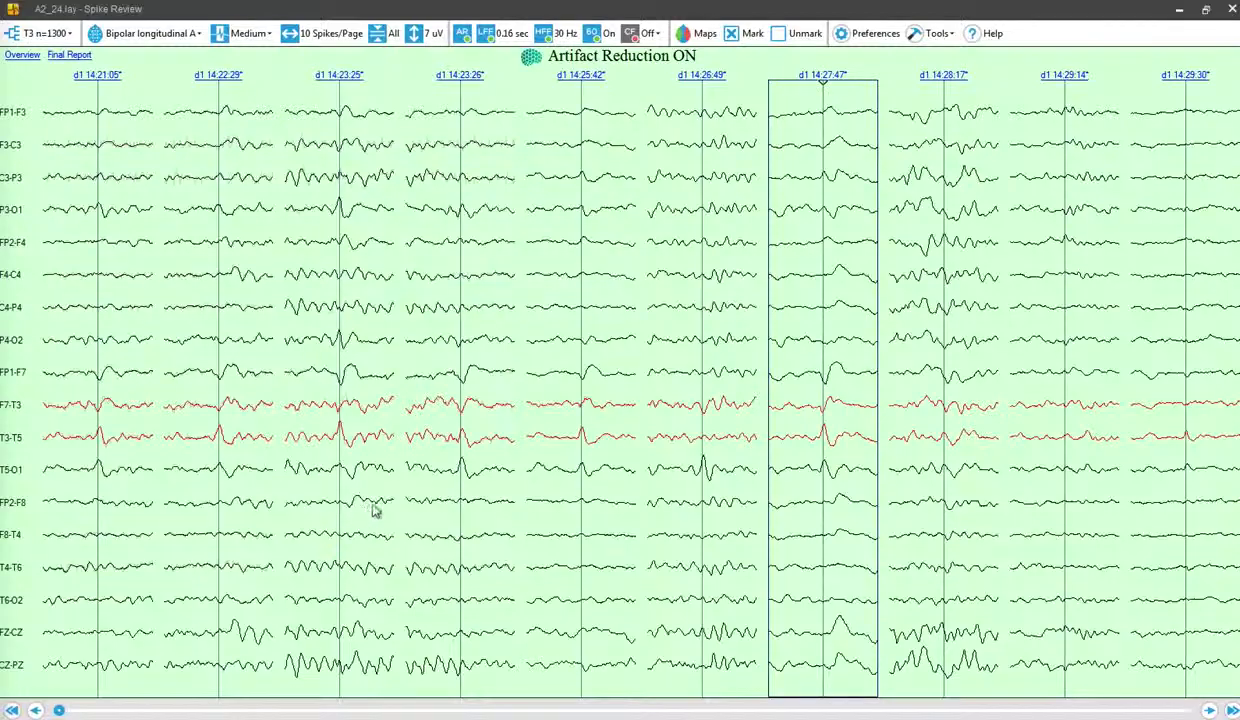
Go through the following pages of T3 spikes and mark the ones at d1 14:31:58 and d1 14:35:49
left_click(1233, 709)
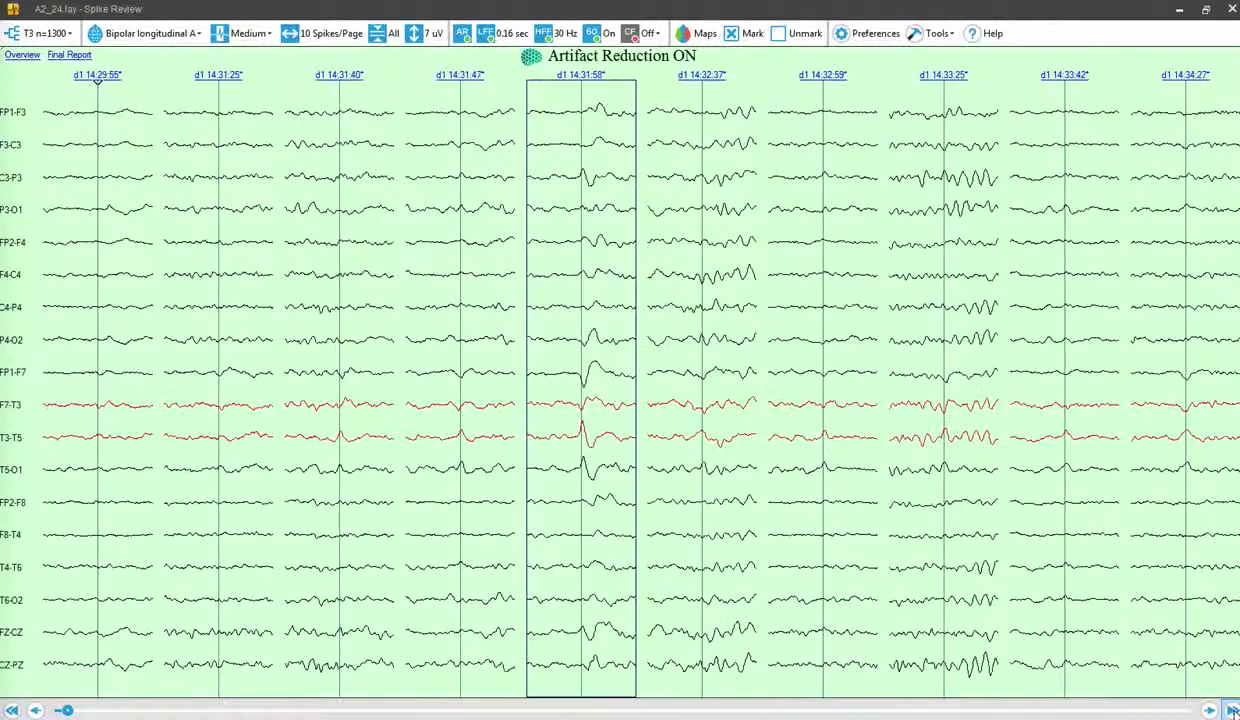
left_click(618, 467)
left_click(1234, 712)
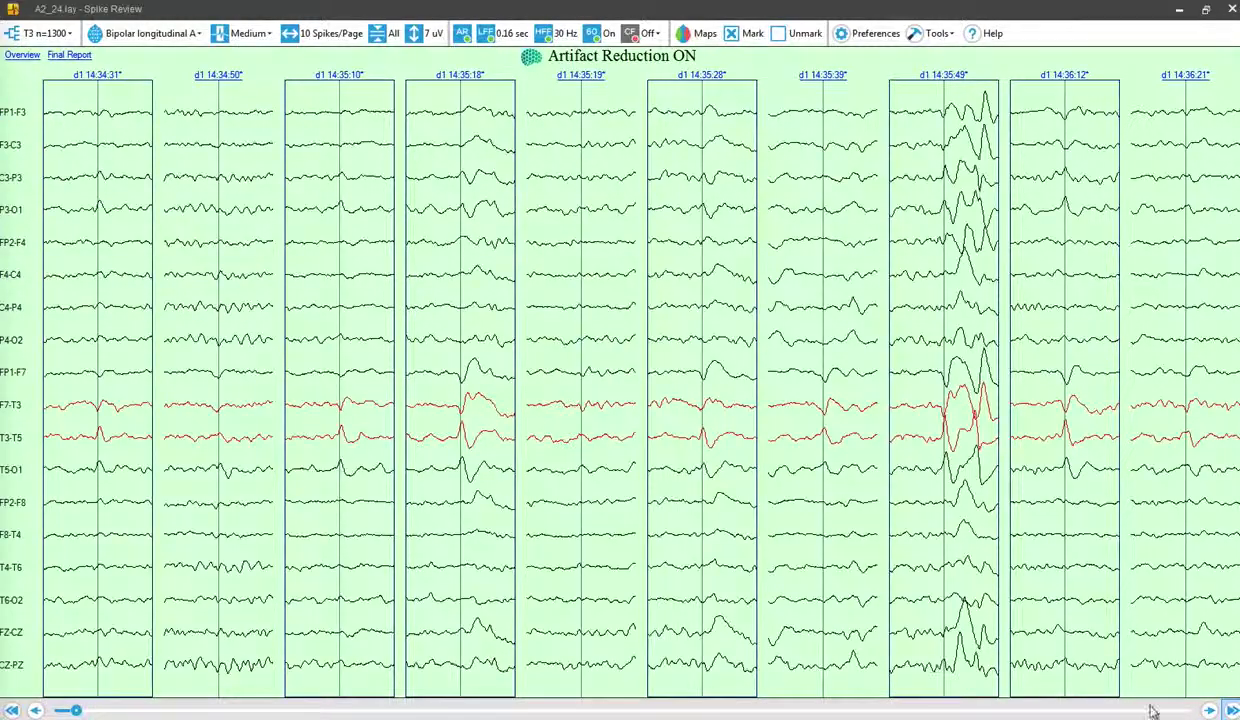
left_click(945, 612)
left_click(906, 520)
Page through further T3 spikes up to d1 15:12:50 and examine the marked waveforms
left_click(1233, 711)
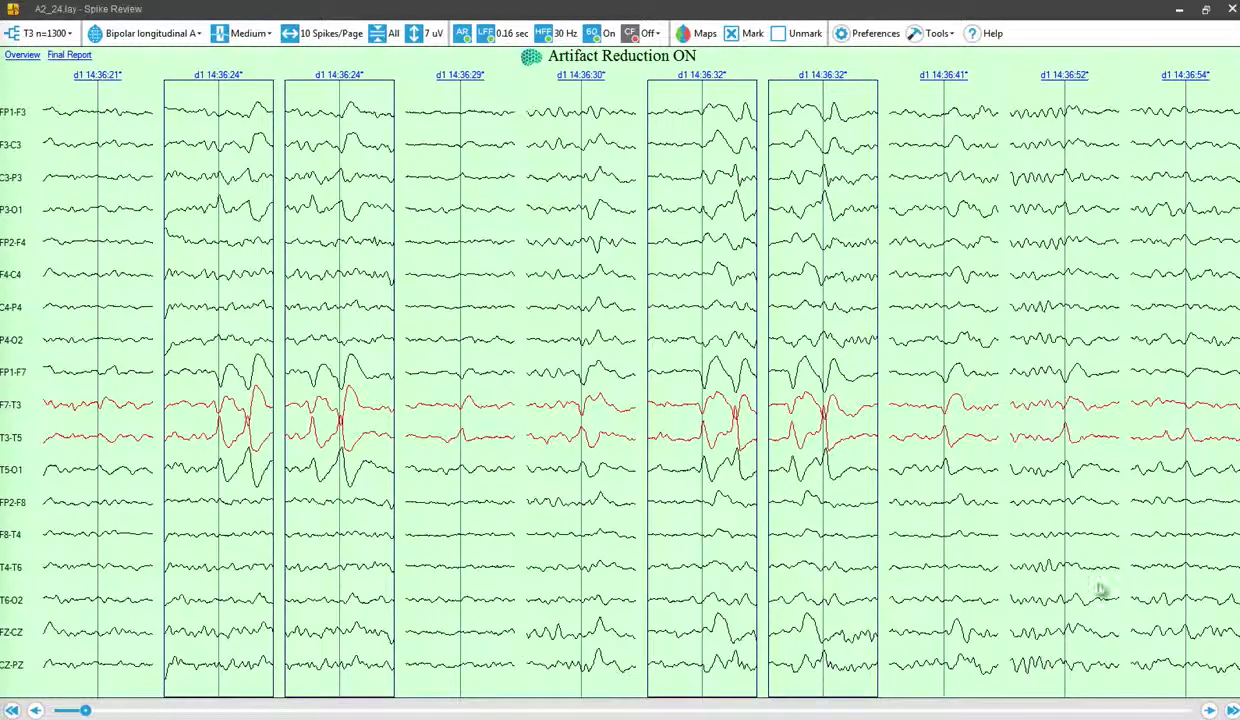
left_click(1233, 711)
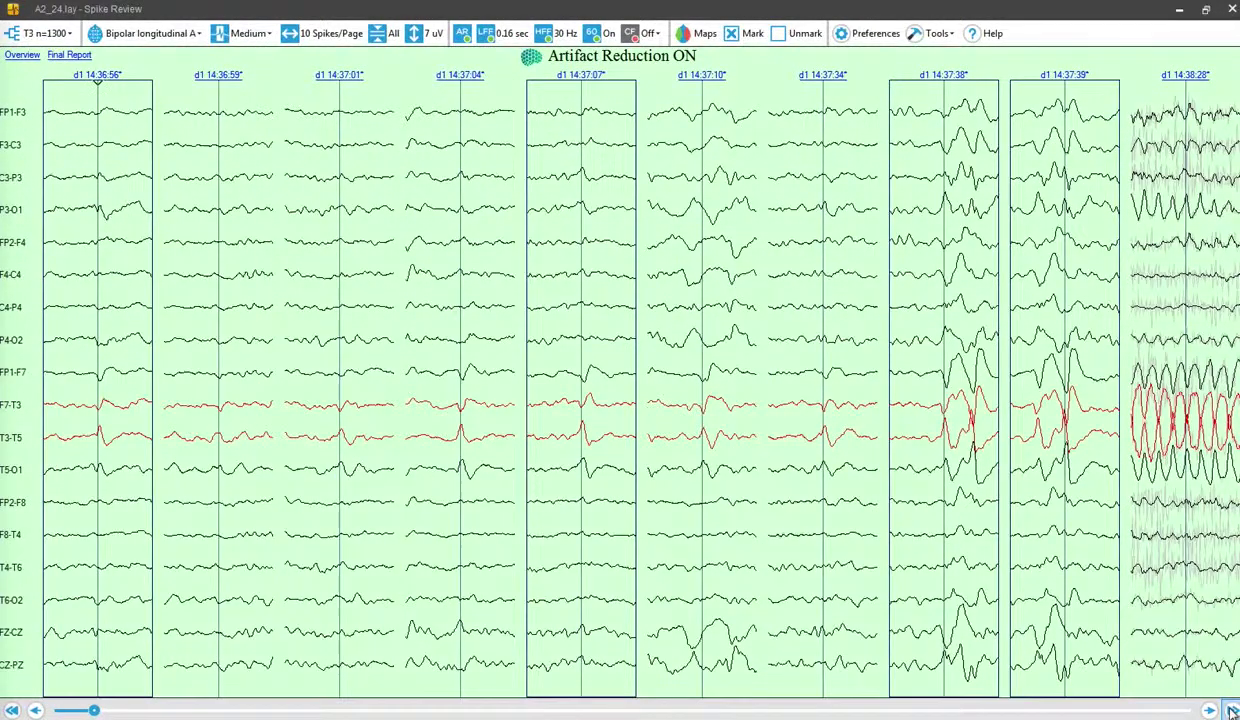
left_click(1233, 711)
left_click(1233, 711)
left_click(1233, 711)
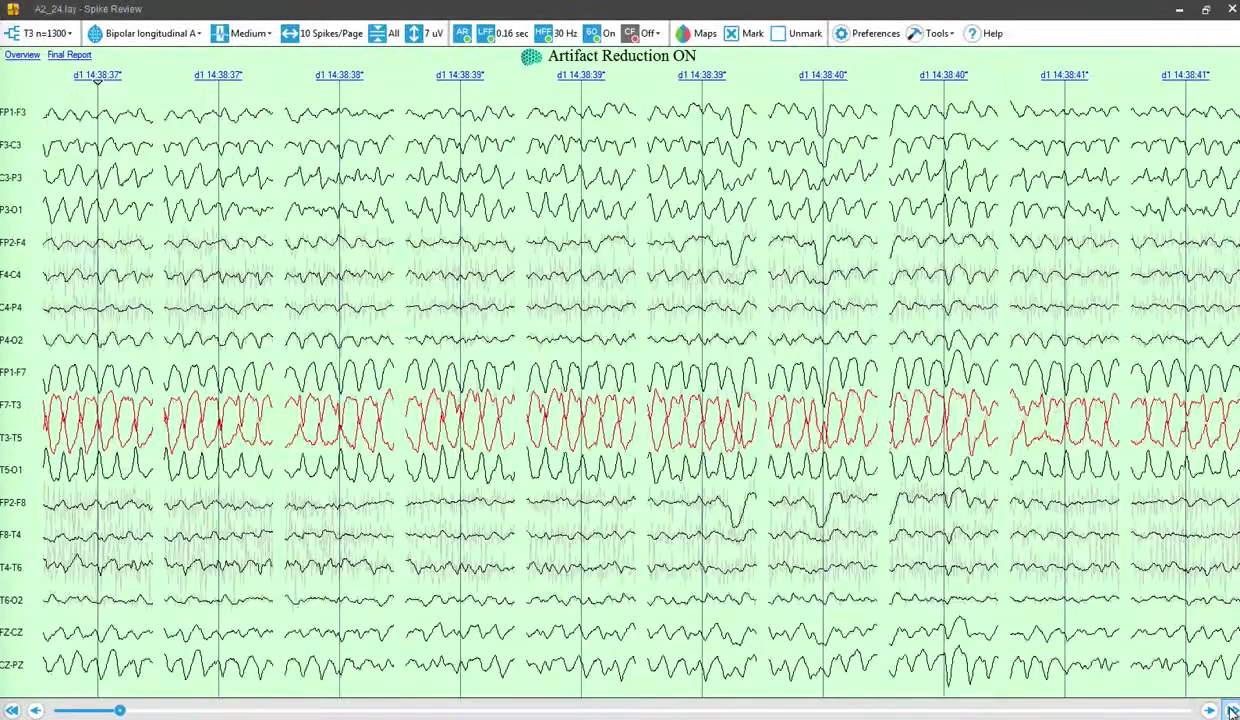
left_click(1233, 711)
left_click(1233, 711)
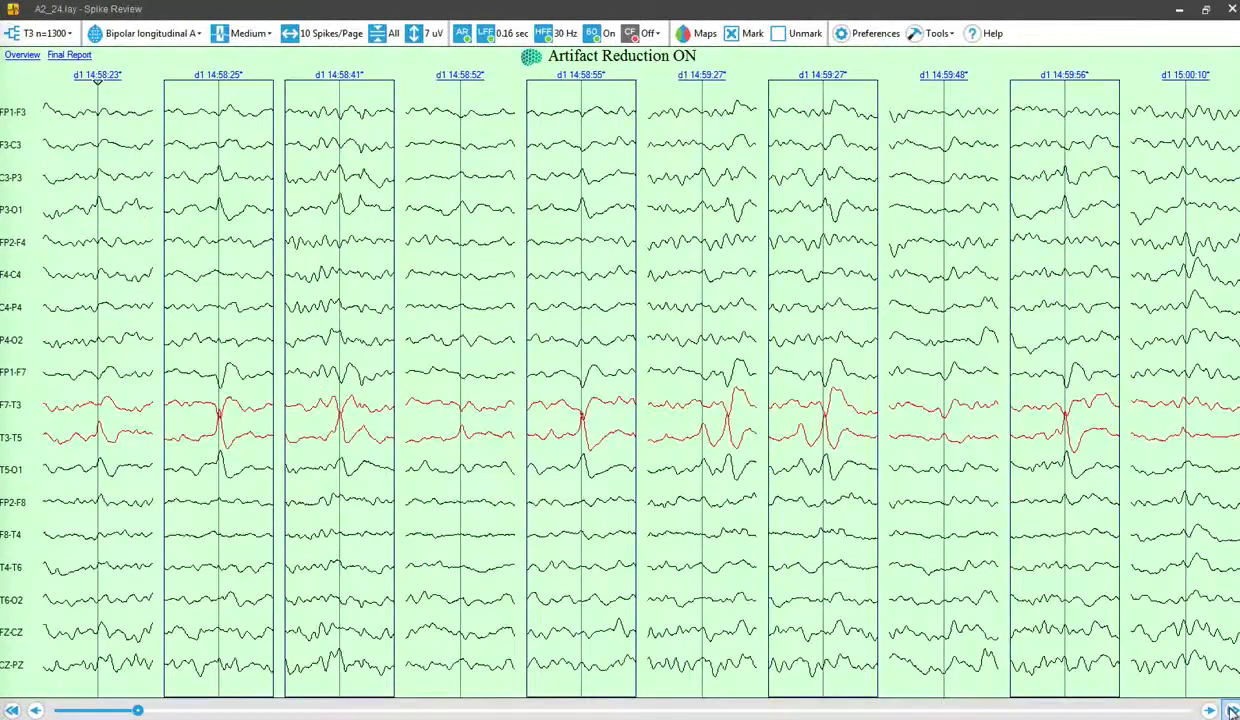
left_click(1233, 711)
left_click(1233, 711)
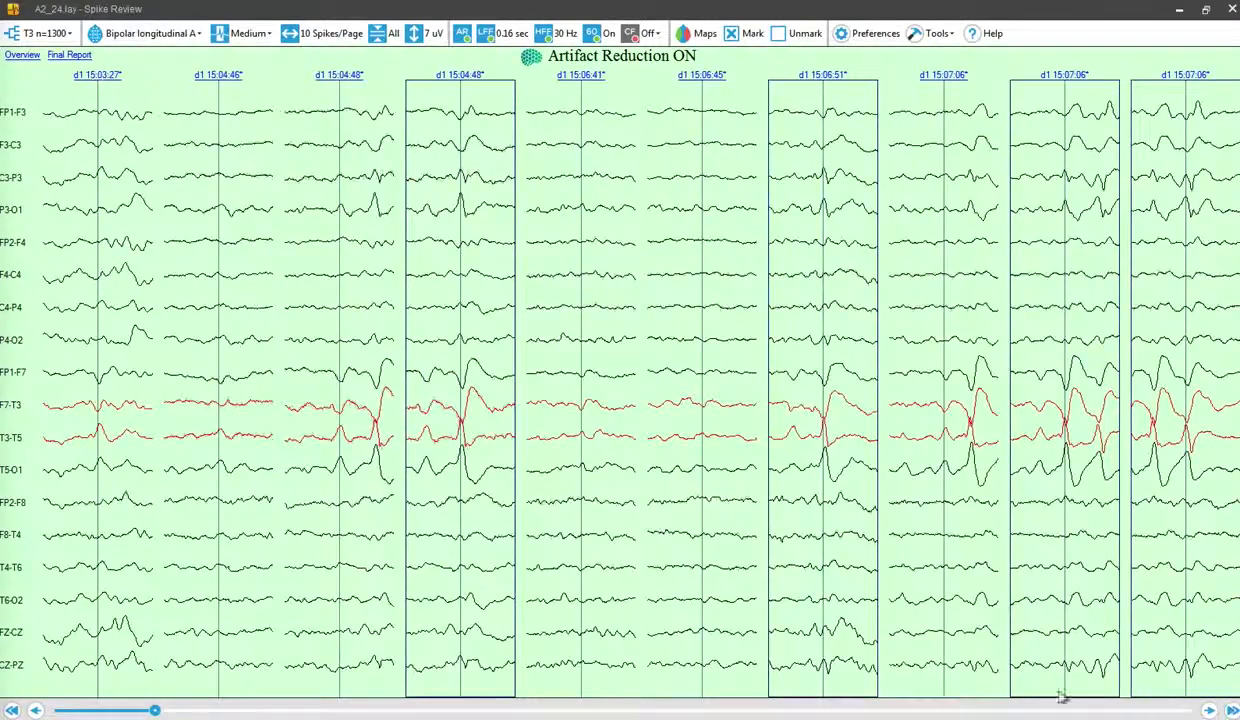
left_click(13, 710)
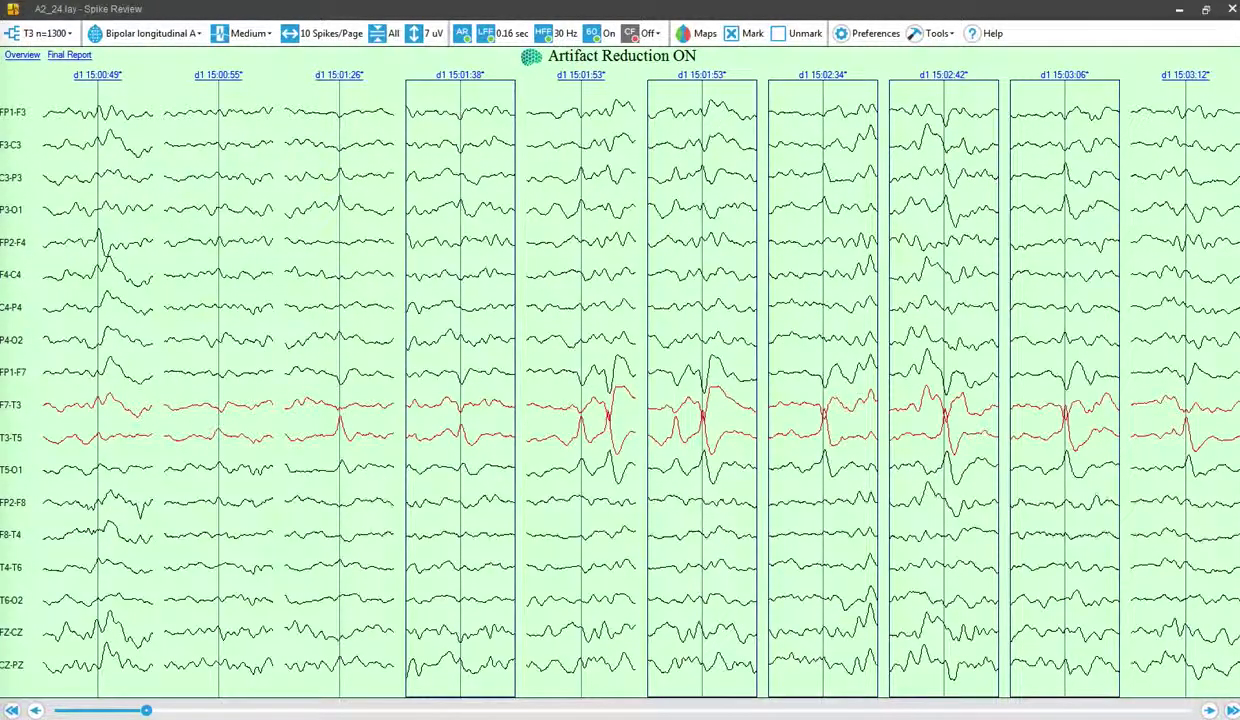
left_click(1233, 711)
left_click(1233, 711)
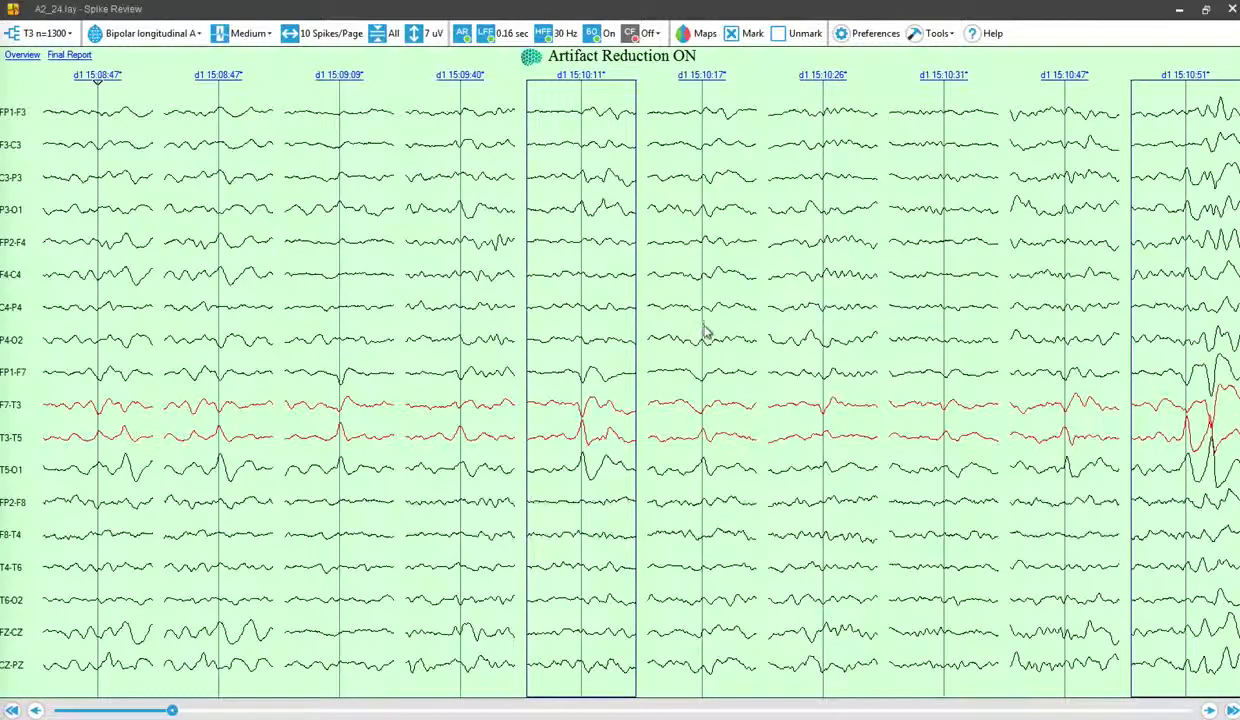
left_click(1233, 711)
left_click(1233, 711)
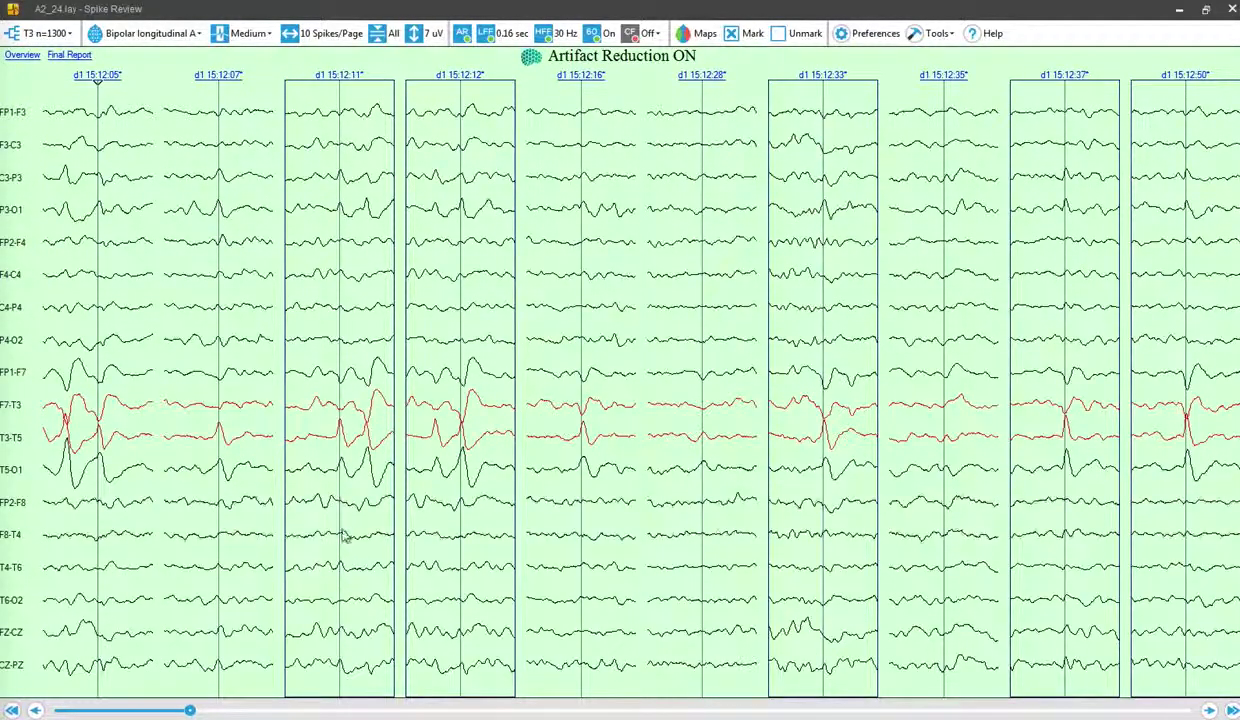
Return to the spike overview and open the P3 group from its following page
left_click(27, 58)
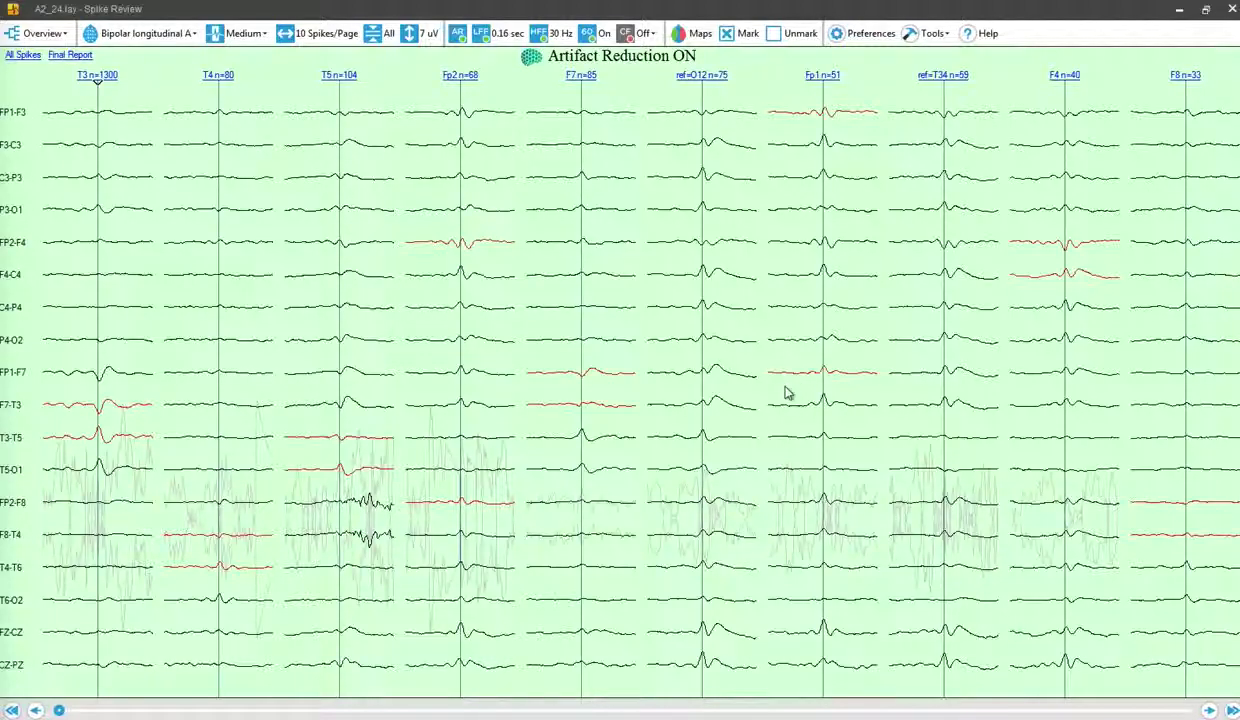
left_click(1212, 709)
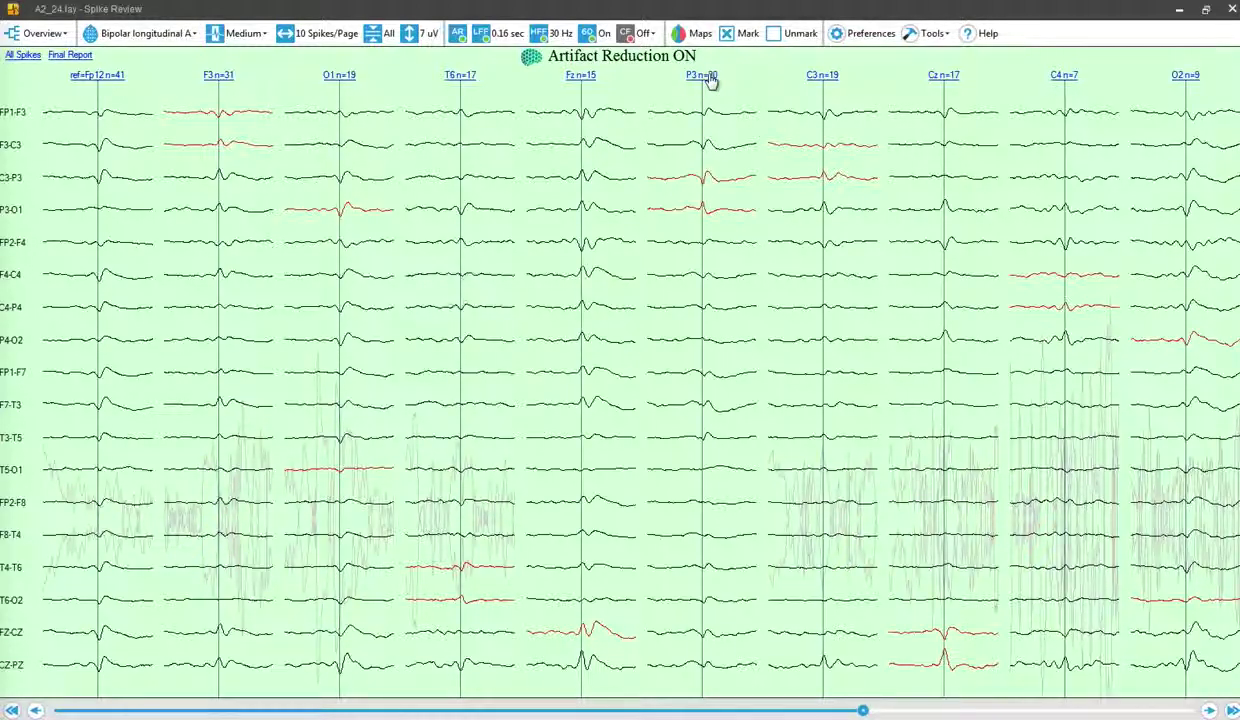
left_click(703, 207)
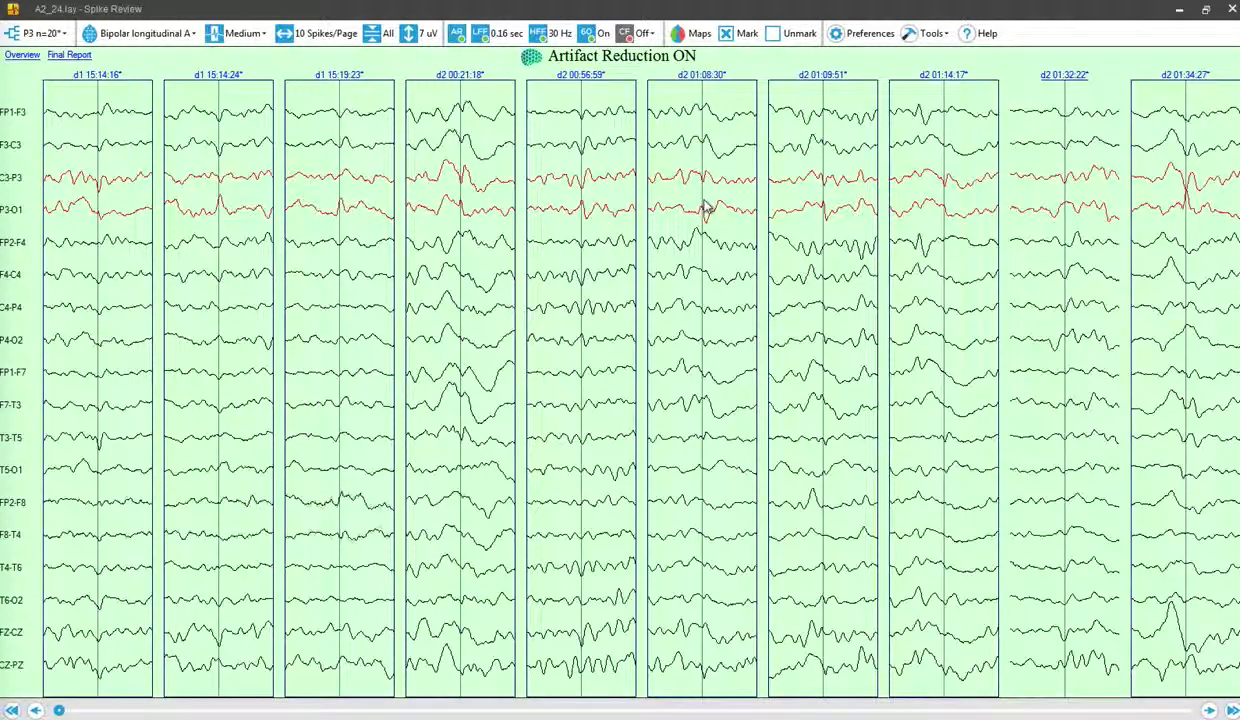
Examine individual P3 spikes, enlarging the one at d2 00:21:18, and return to the ten-spike page
double_click(612, 236)
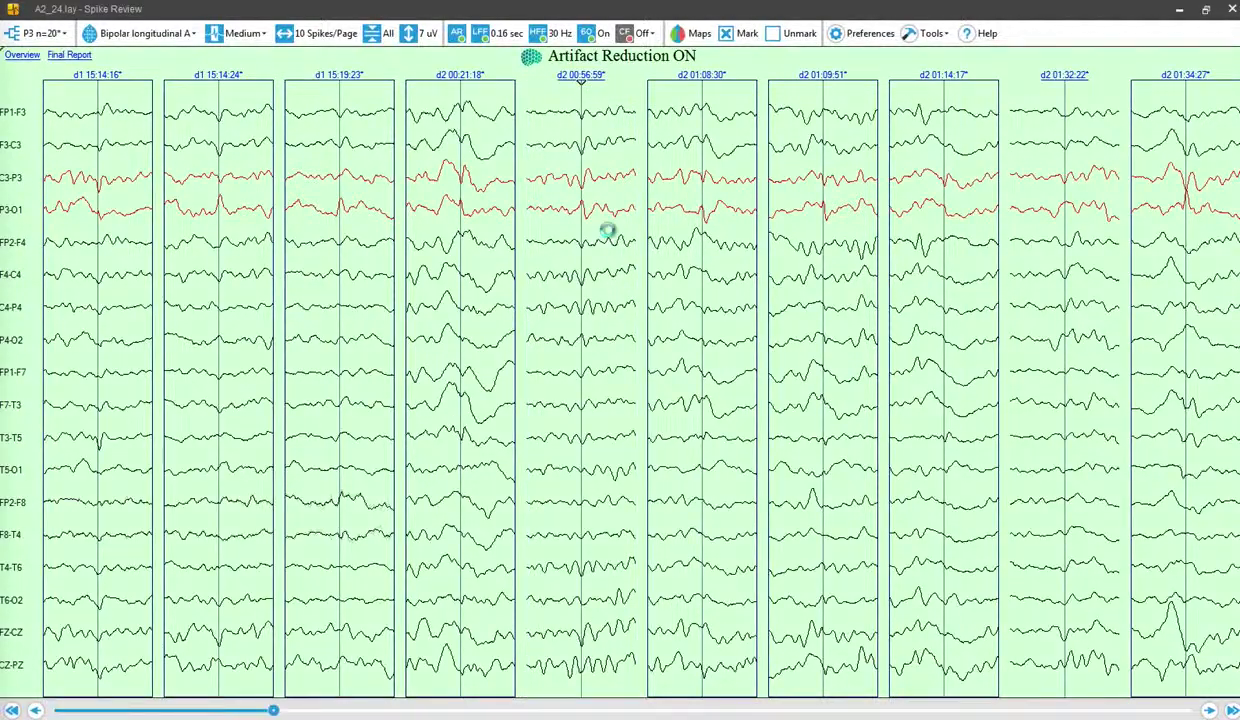
double_click(340, 280)
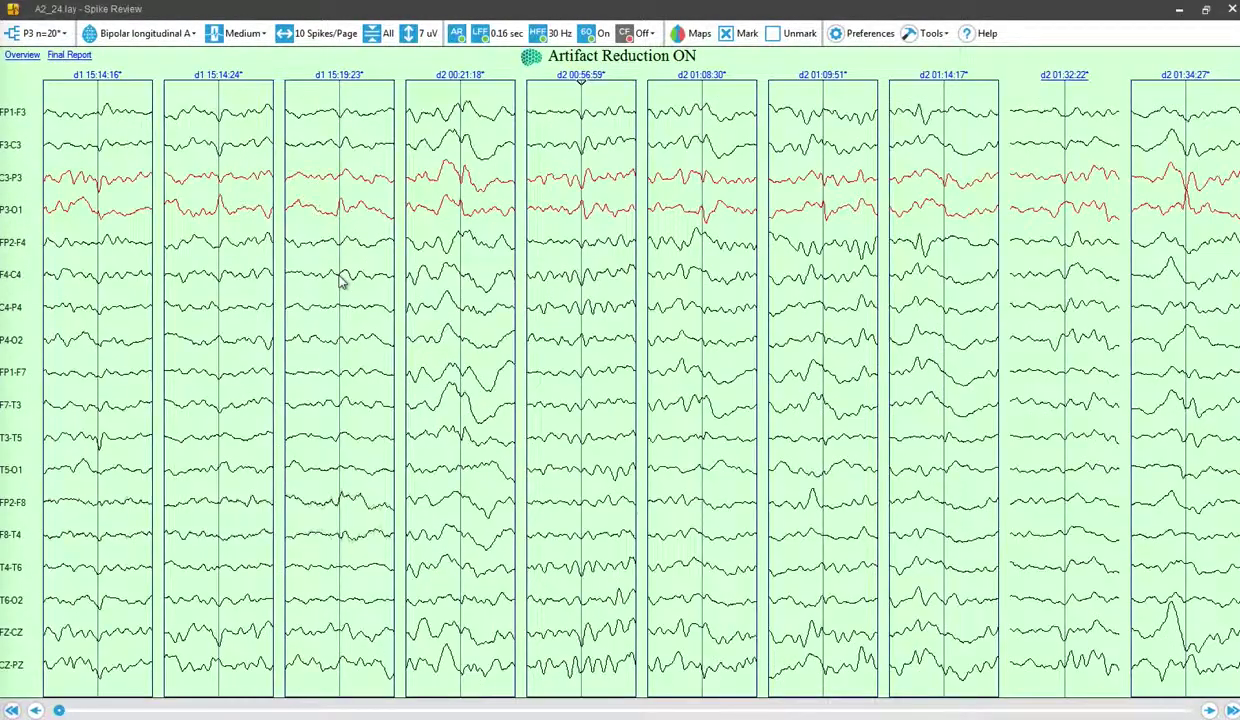
double_click(476, 271)
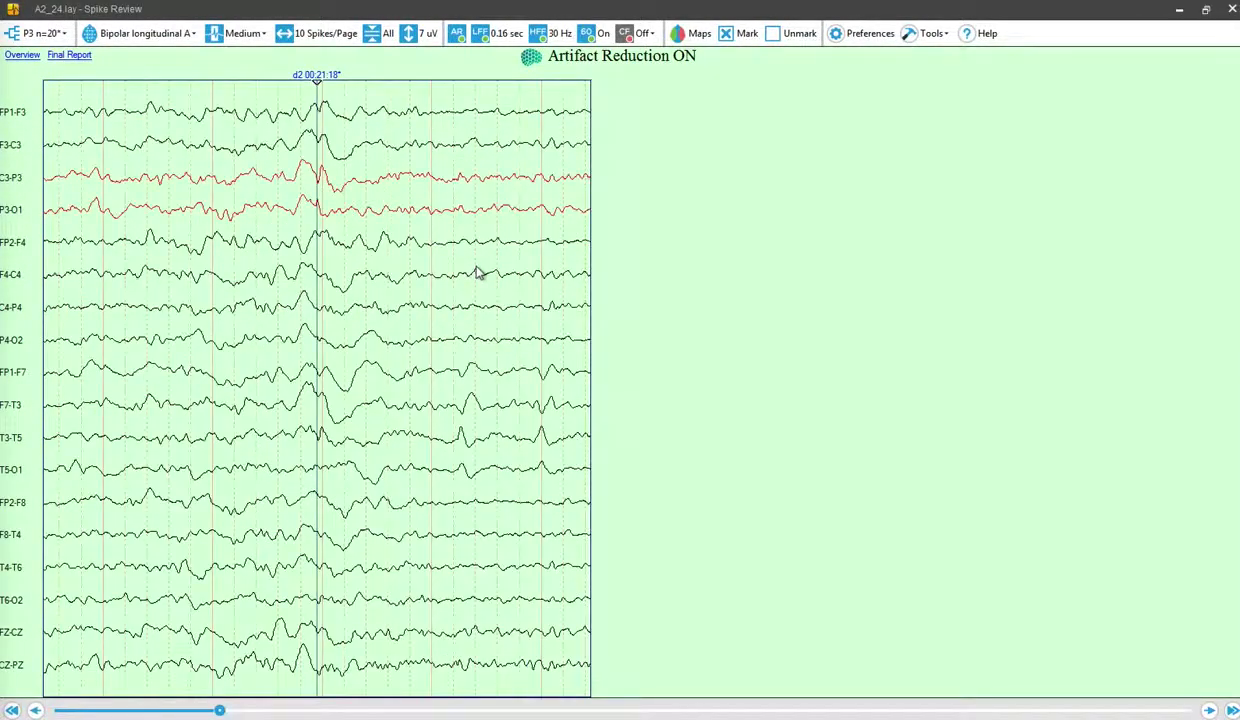
double_click(333, 288)
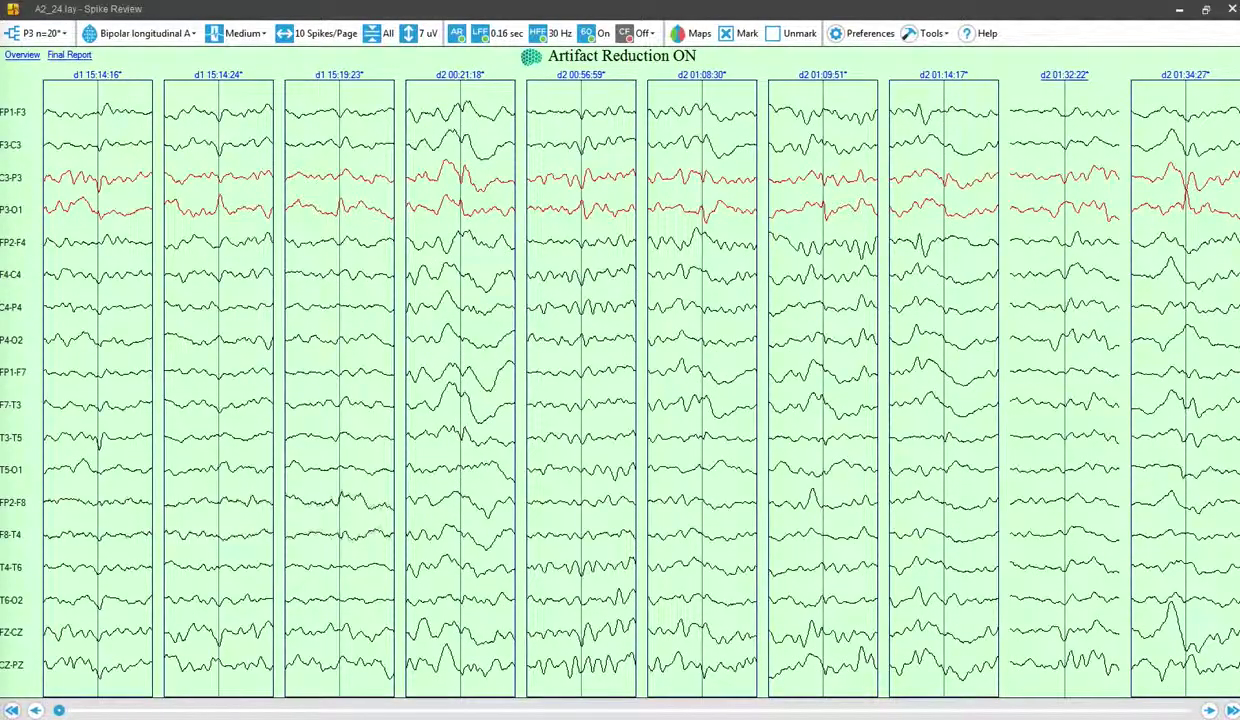
Leave the P3 group for the overview and open the Final Report of marked spikes
left_click(1232, 710)
left_click(22, 56)
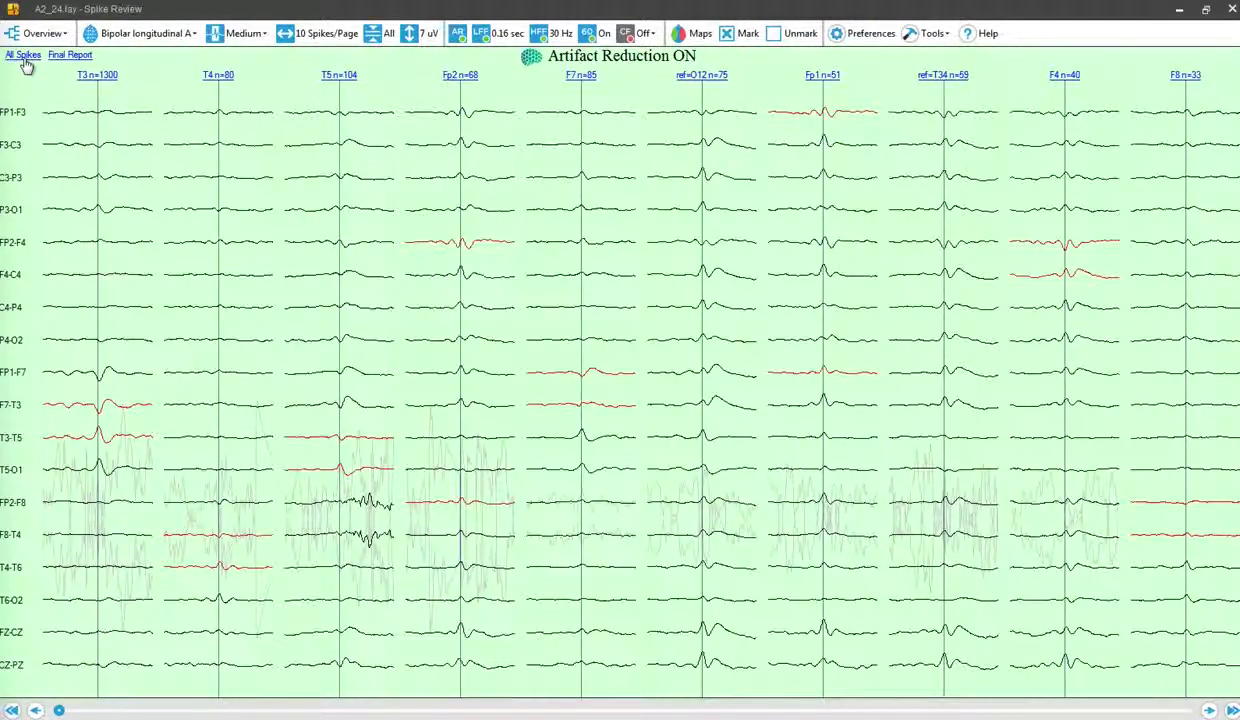
left_click(62, 58)
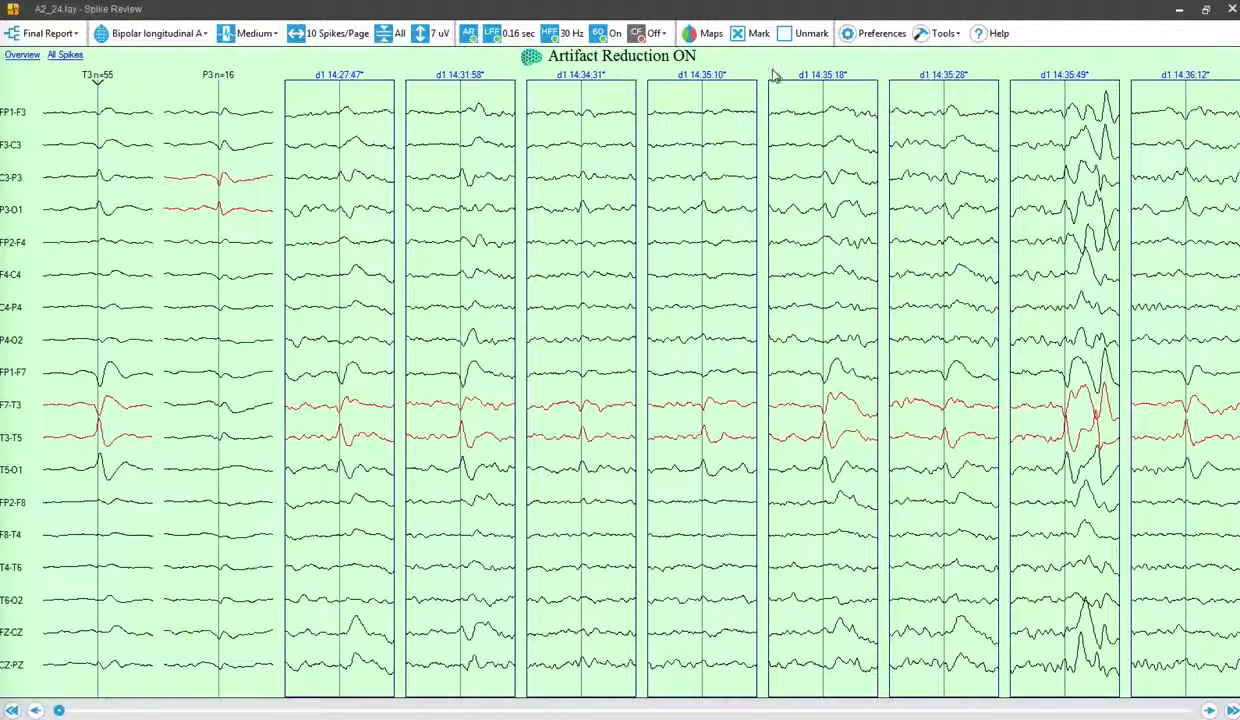
Mark the Final Report's spike groups as VPlot comments and acknowledge the message
left_click(929, 40)
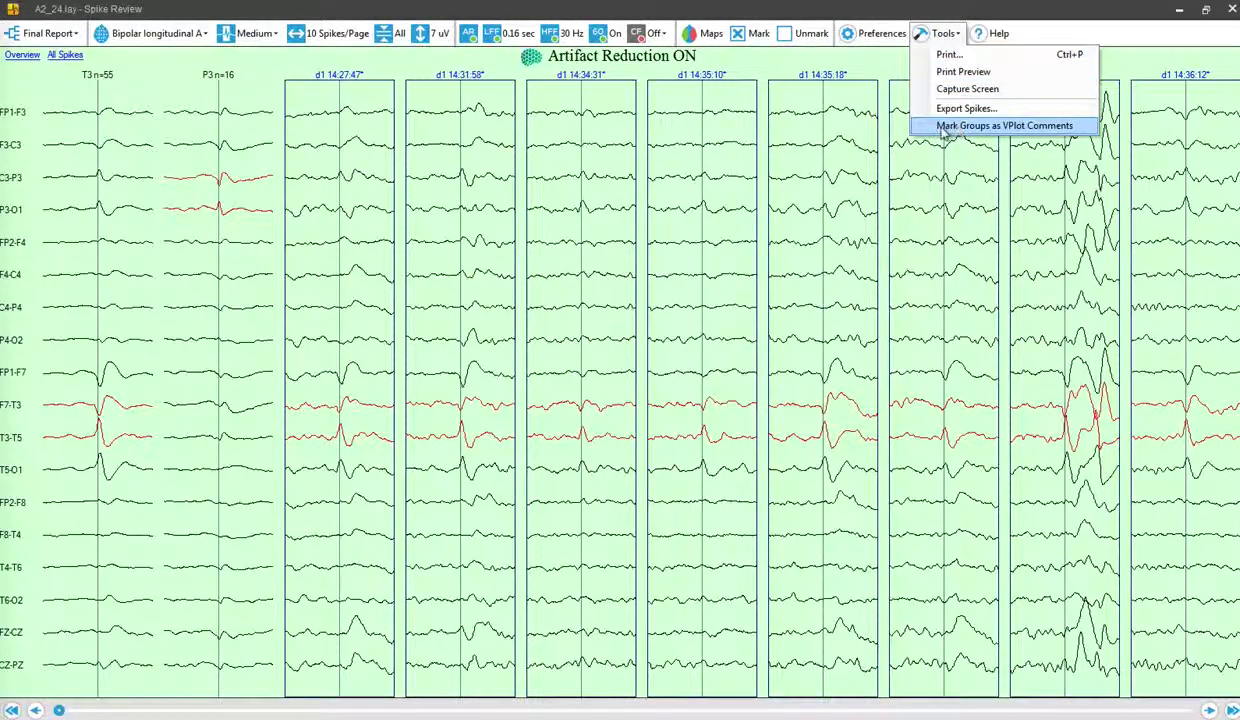
left_click(1077, 127)
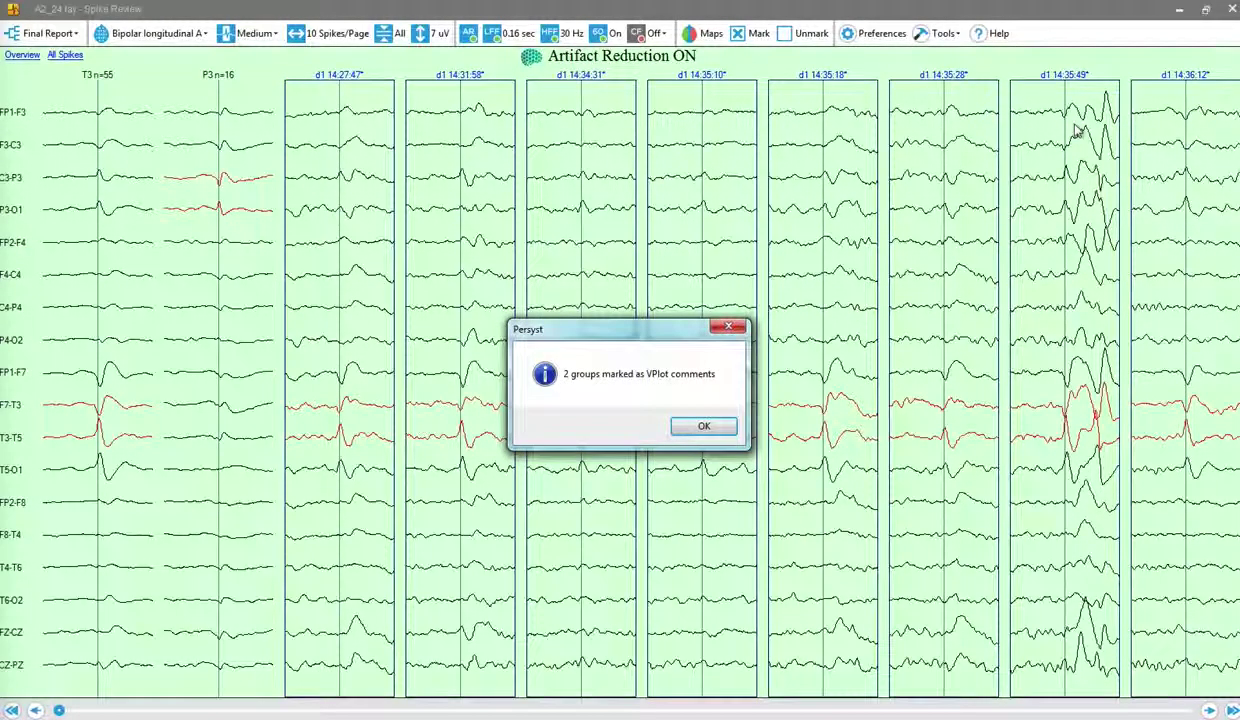
left_click(717, 430)
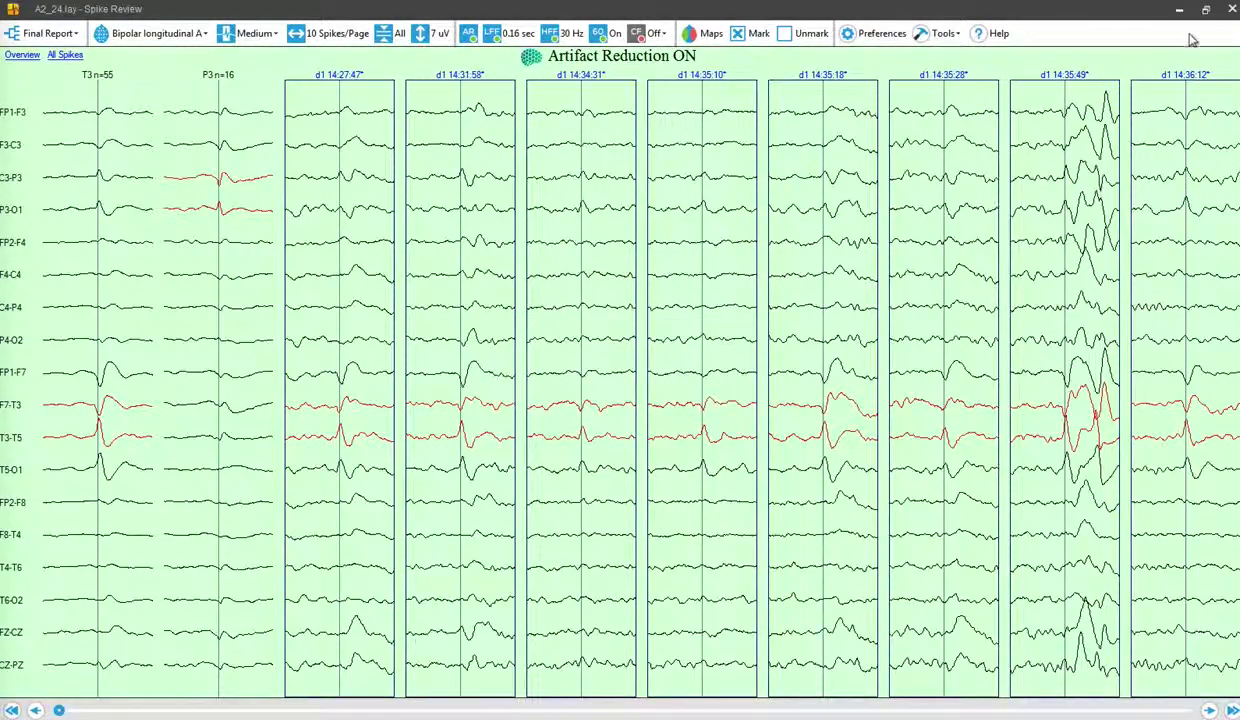
Close Spike Review and sort the recording's comments by text to bring the VPlot comments together
left_click(1232, 11)
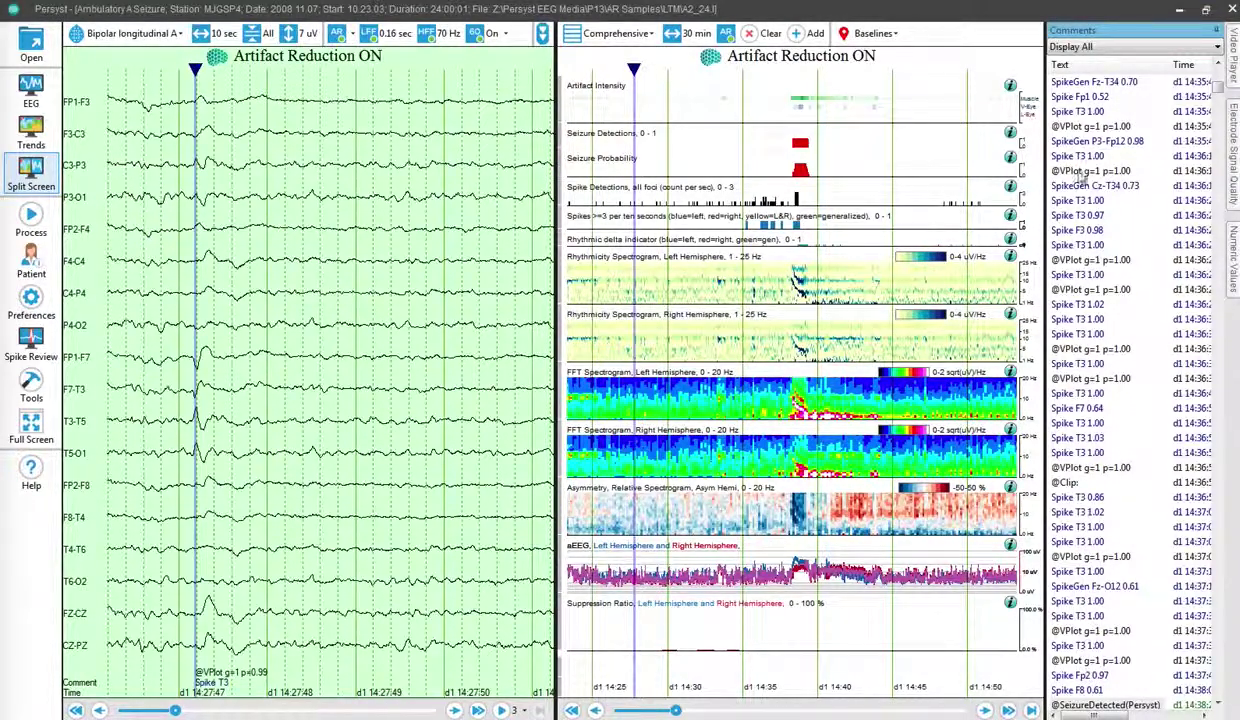
left_click(1075, 68)
left_click(1083, 68)
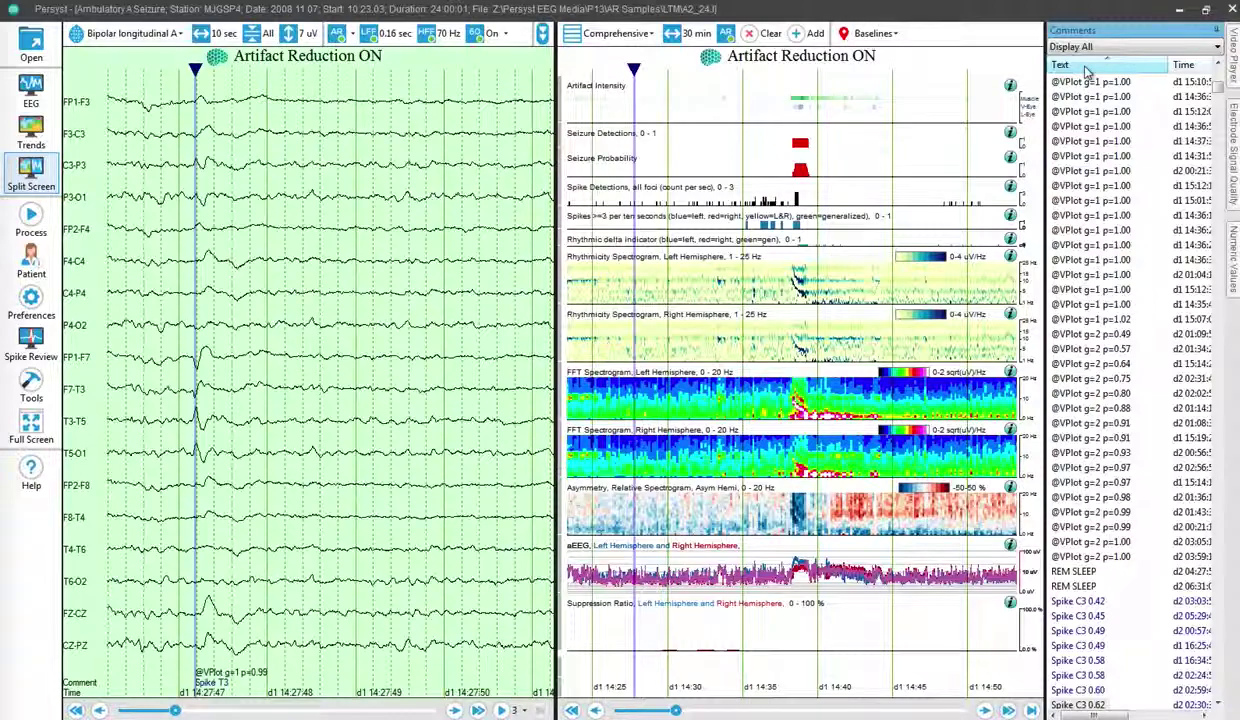
left_click_drag(1218, 85, 1219, 71)
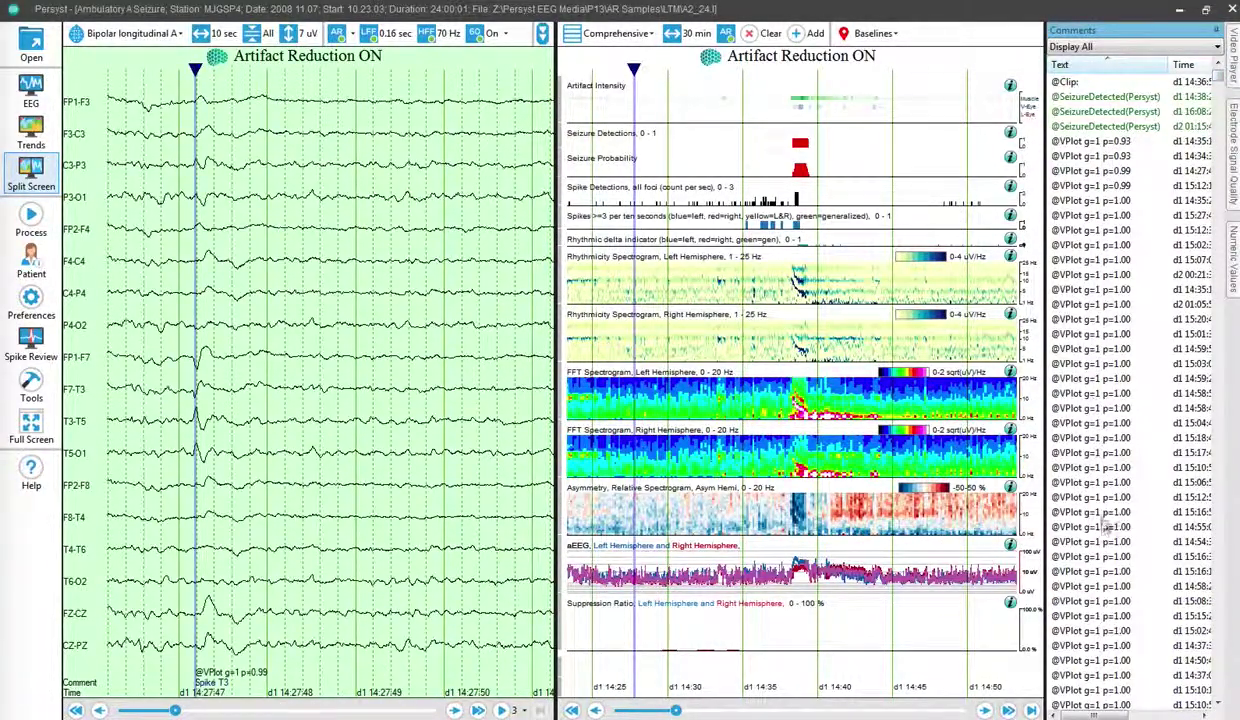
Open the recording's VPlot comments in the Voltage Plot tool and switch the montage to Referential (Av12)
left_click(1218, 693)
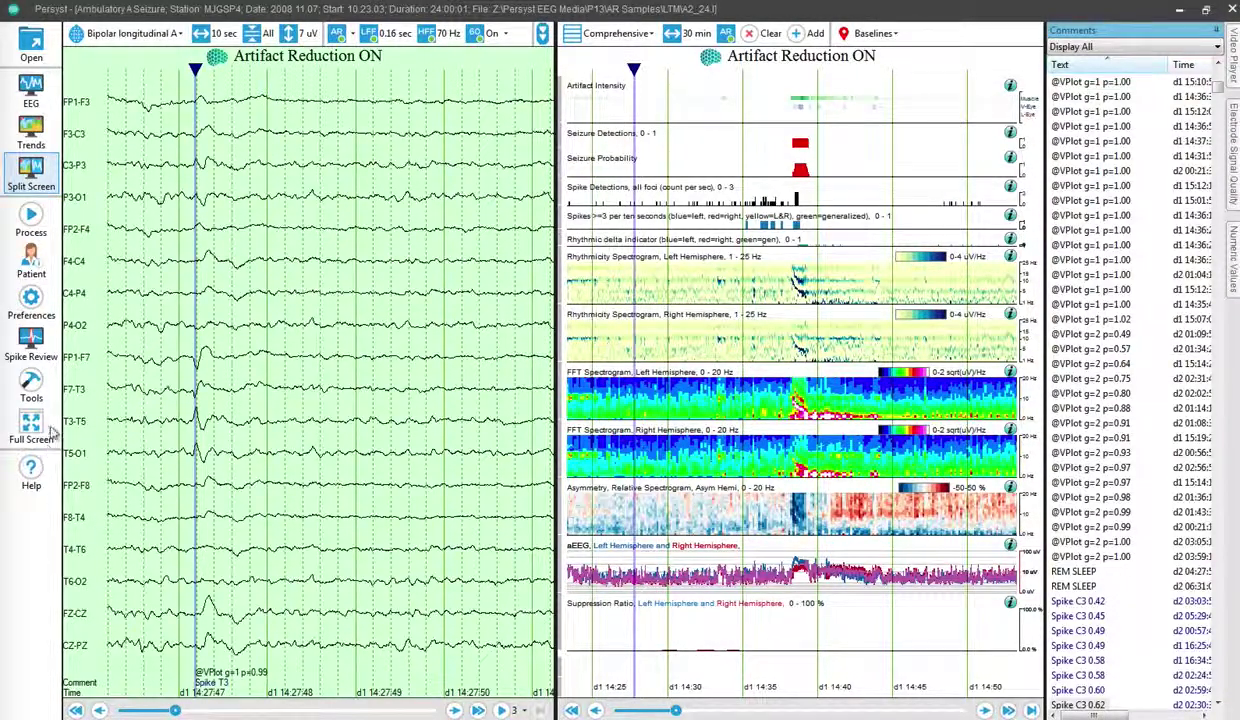
left_click(31, 386)
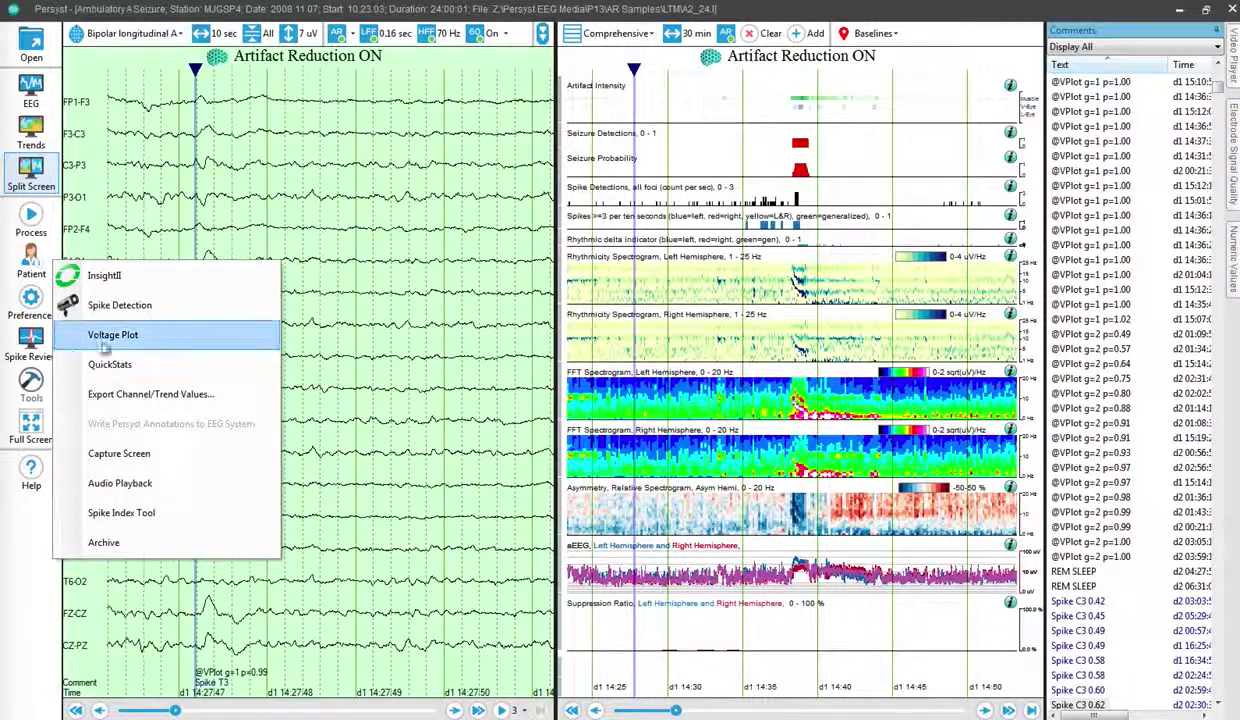
left_click(143, 335)
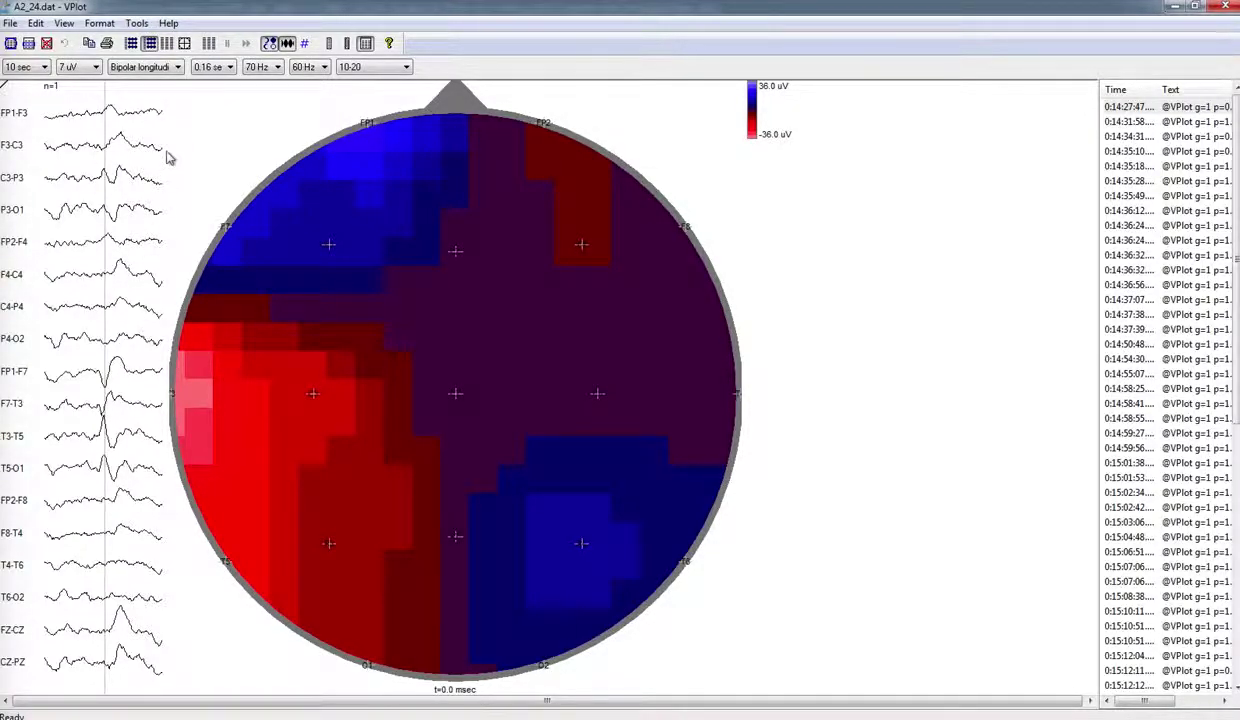
left_click(178, 66)
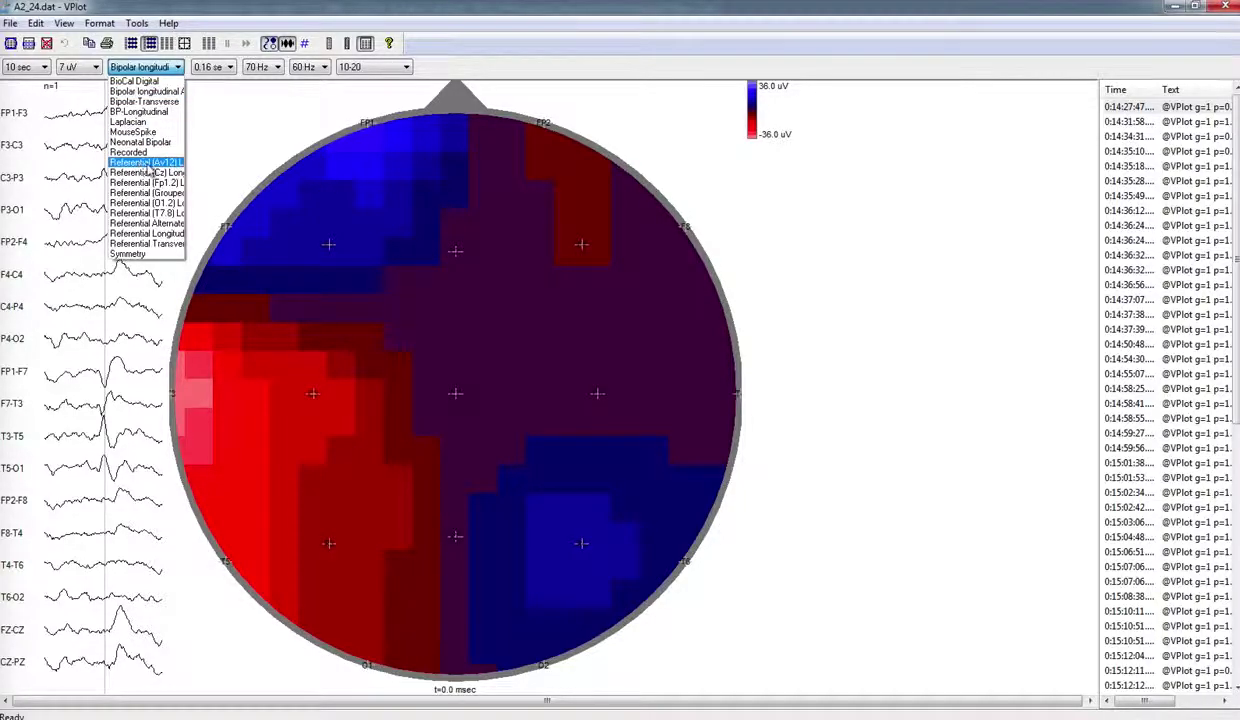
left_click(148, 163)
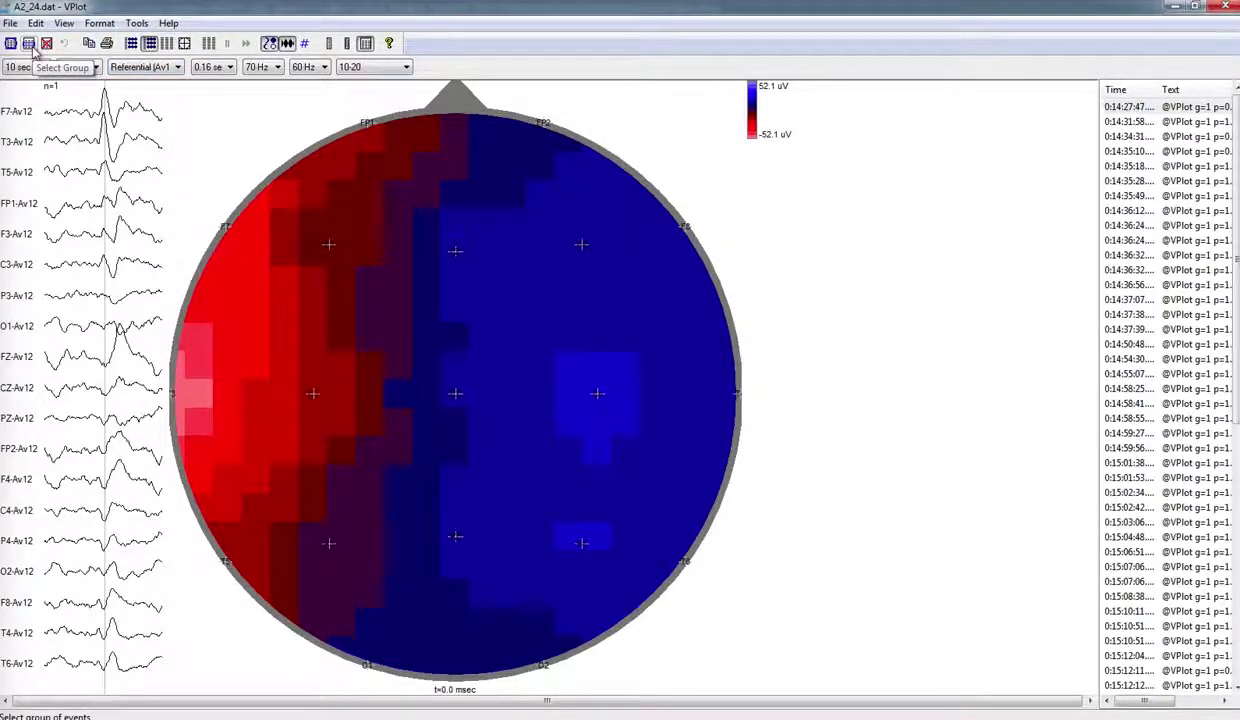
Check the voltage maps of the first few individual events and plot the average of group 1
left_click(1114, 110)
left_click(1119, 122)
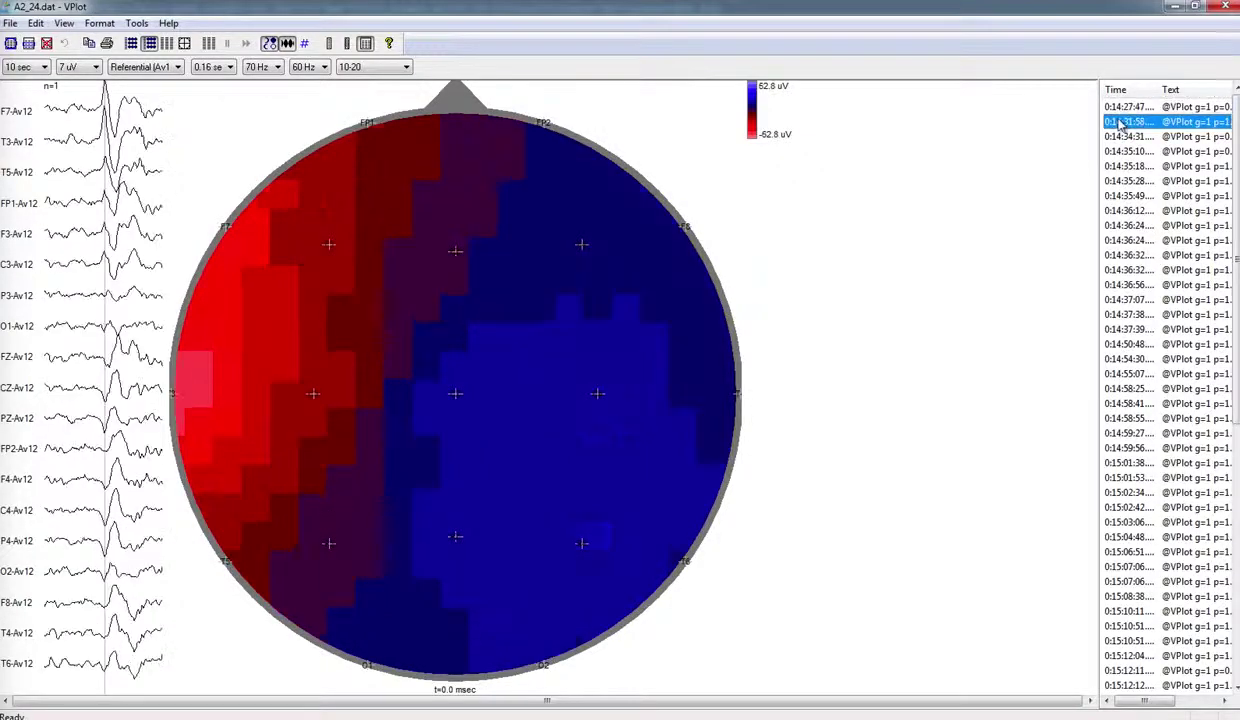
left_click(1126, 137)
left_click(1123, 108)
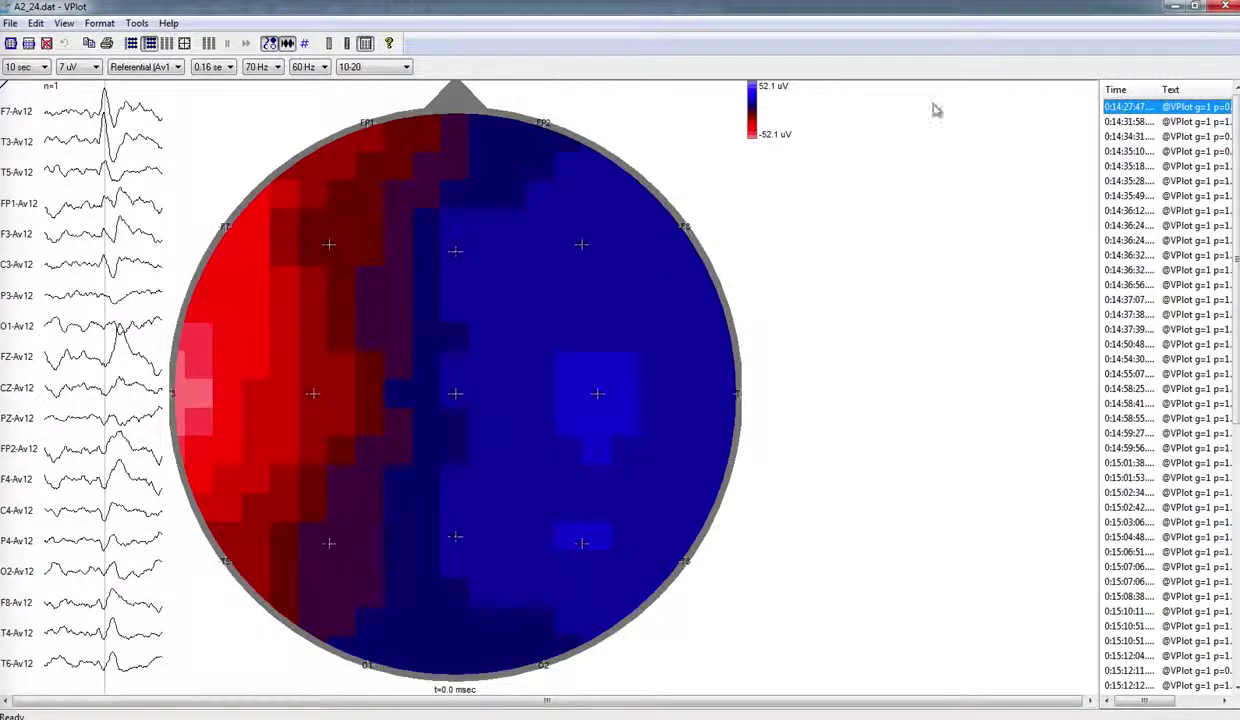
left_click(28, 45)
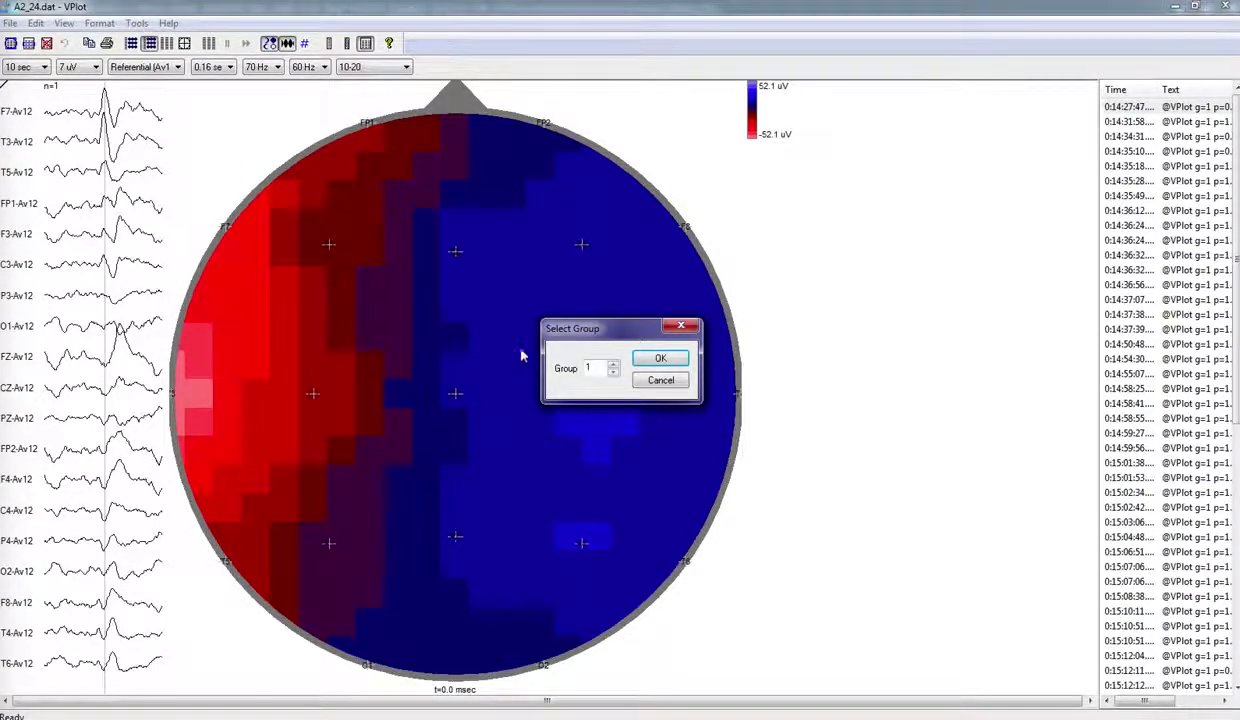
left_click(659, 358)
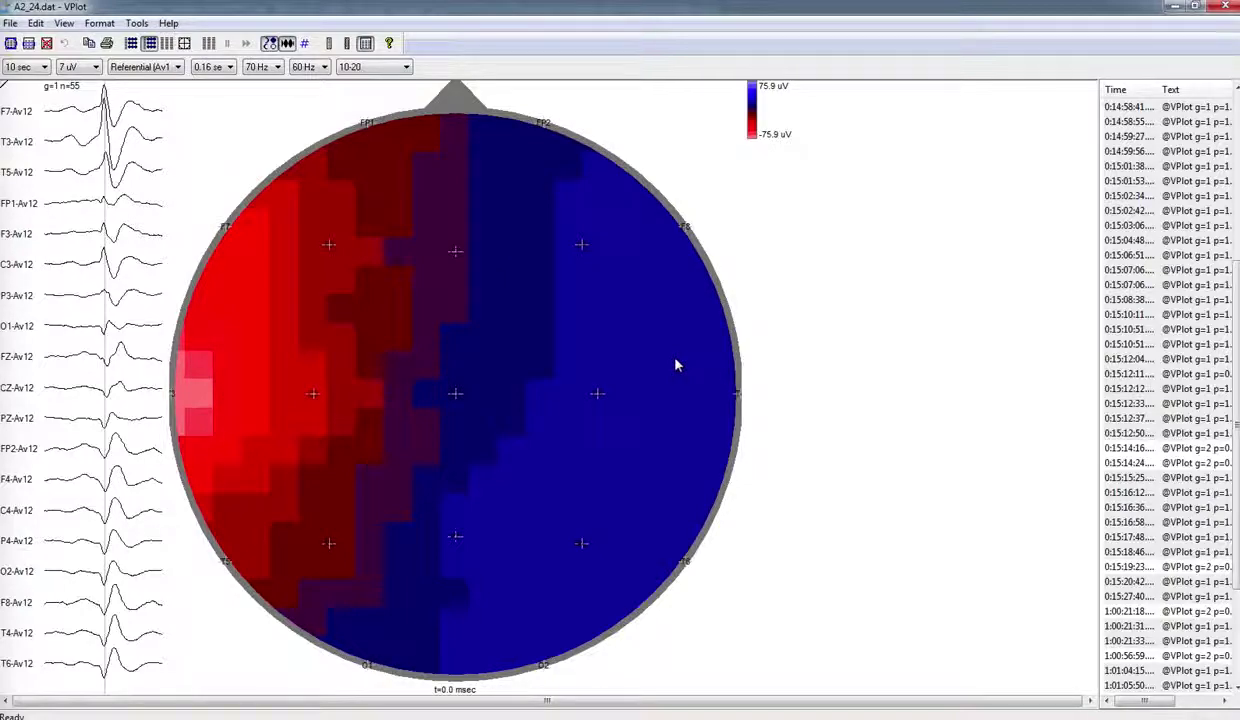
Set the topograph to draw its zones as contours with the BlueWhiteRed palette
right_click(431, 343)
left_click(473, 350)
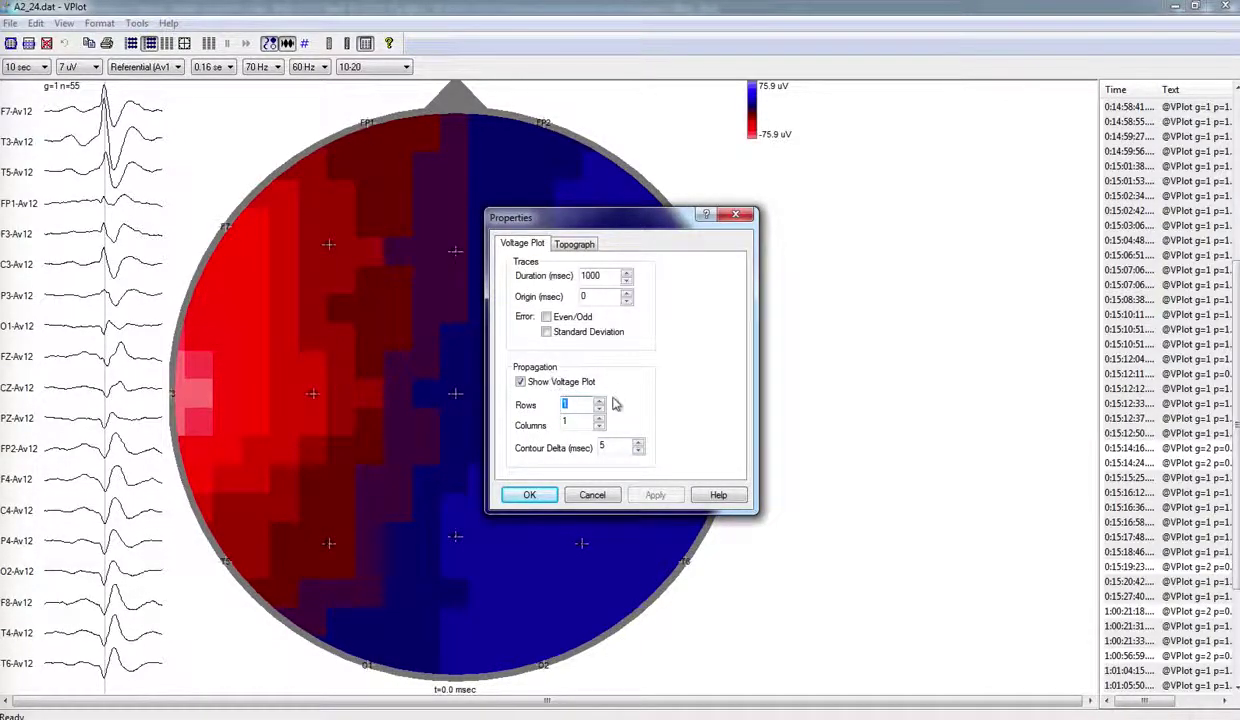
left_click(574, 244)
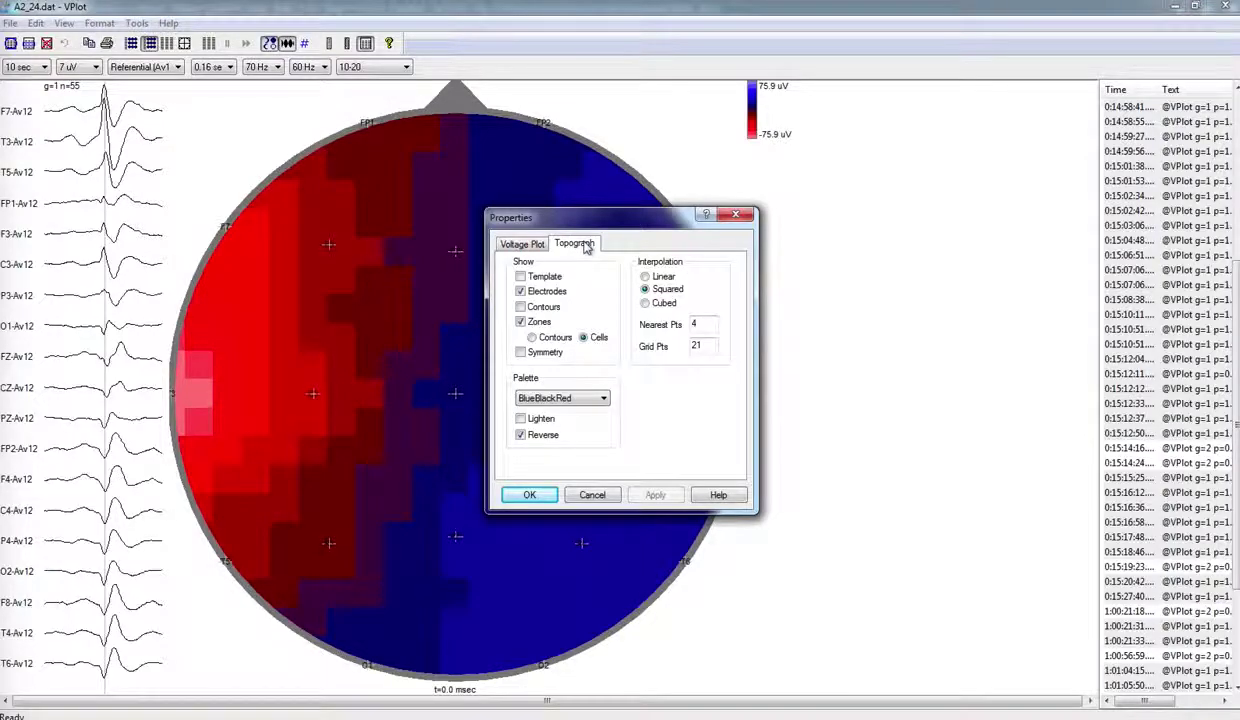
left_click(558, 338)
left_click(590, 400)
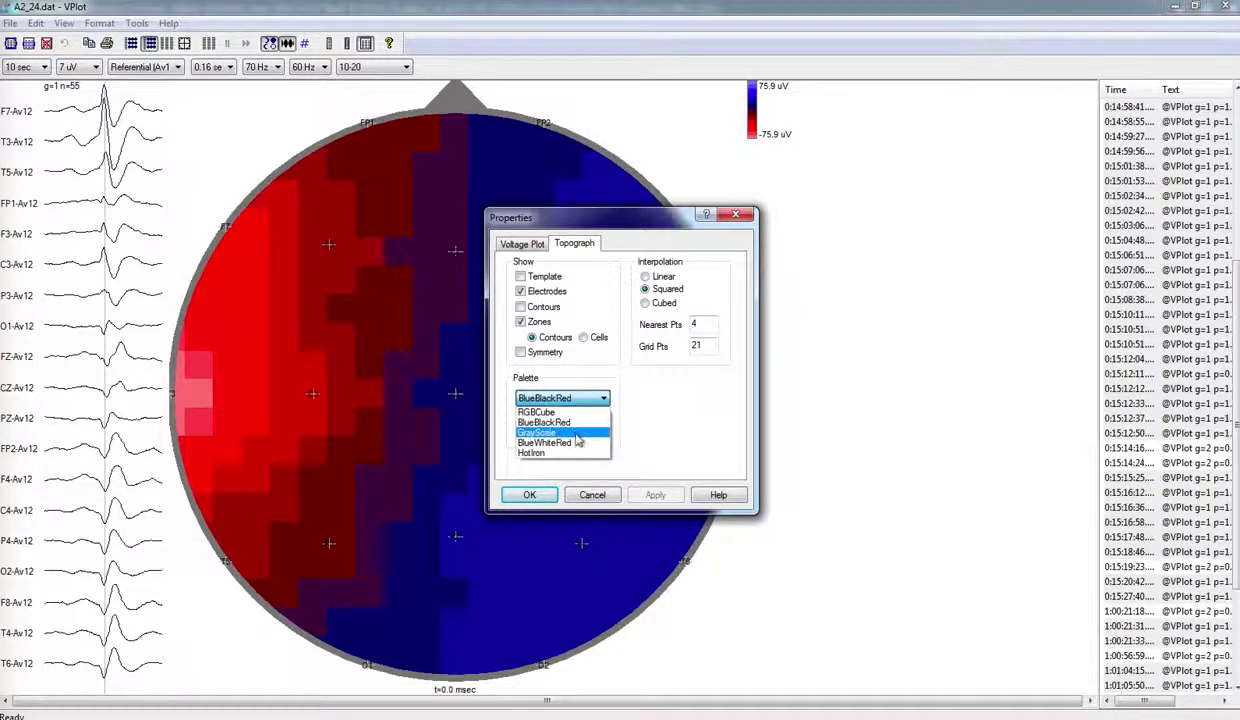
left_click(576, 441)
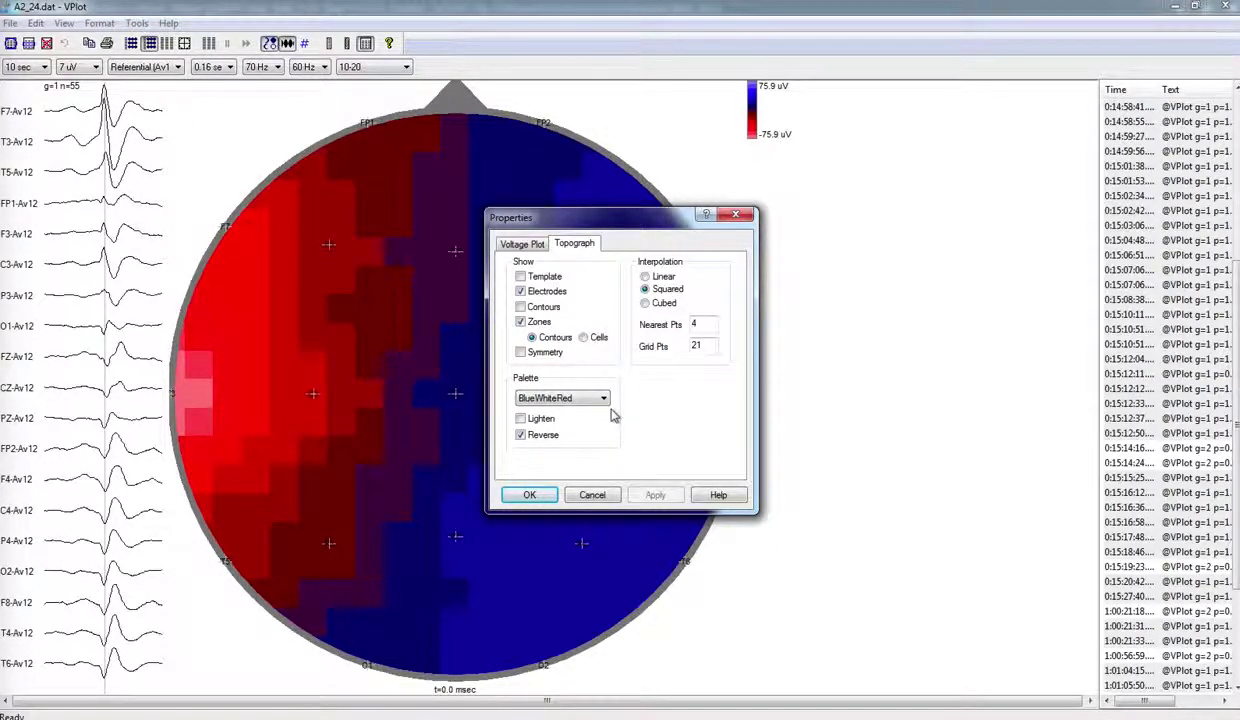
left_click(546, 497)
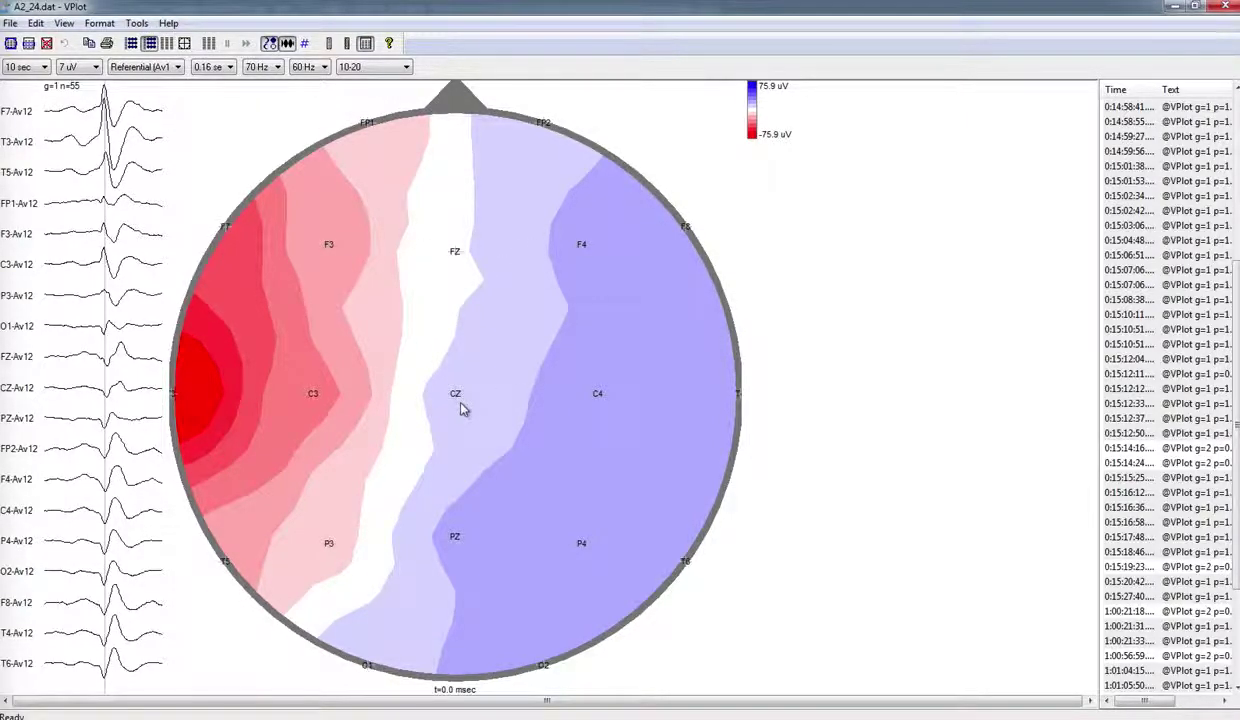
Set the voltage plot propagation to 3 rows and 3 columns, keeping a contour delta of 5 msec
right_click(403, 268)
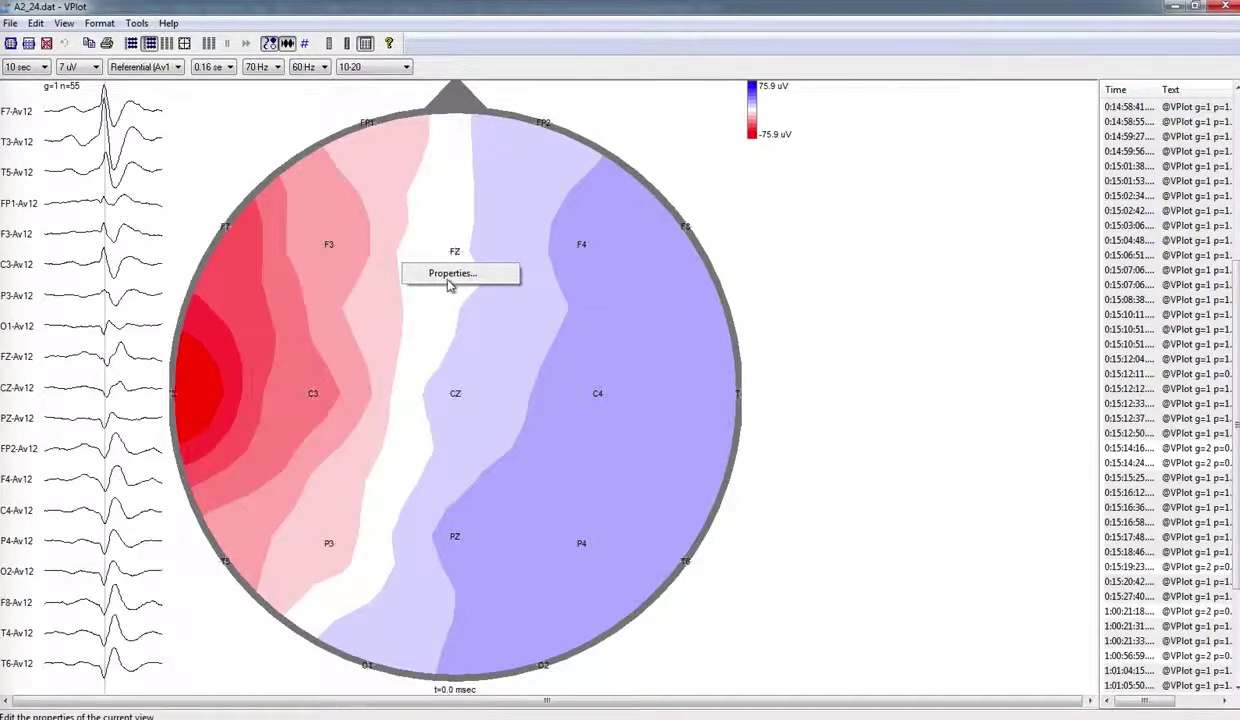
left_click(449, 276)
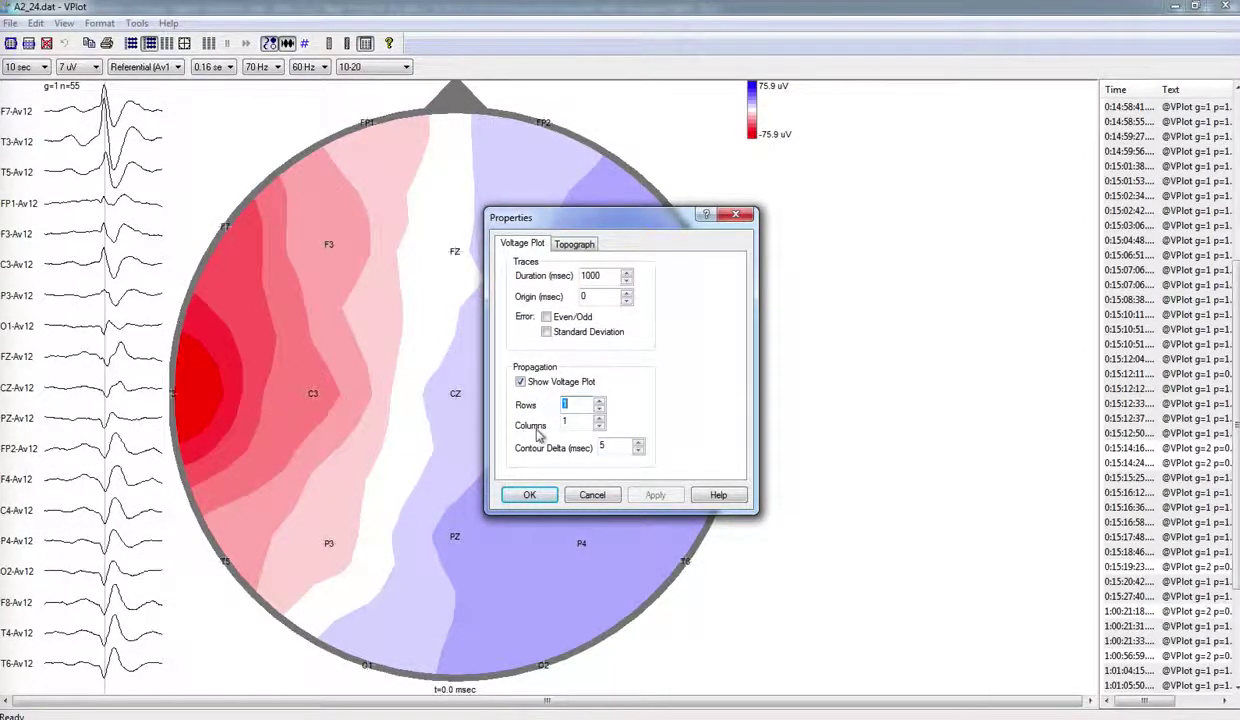
left_click(601, 400)
left_click(599, 419)
left_click(599, 419)
left_click(615, 446)
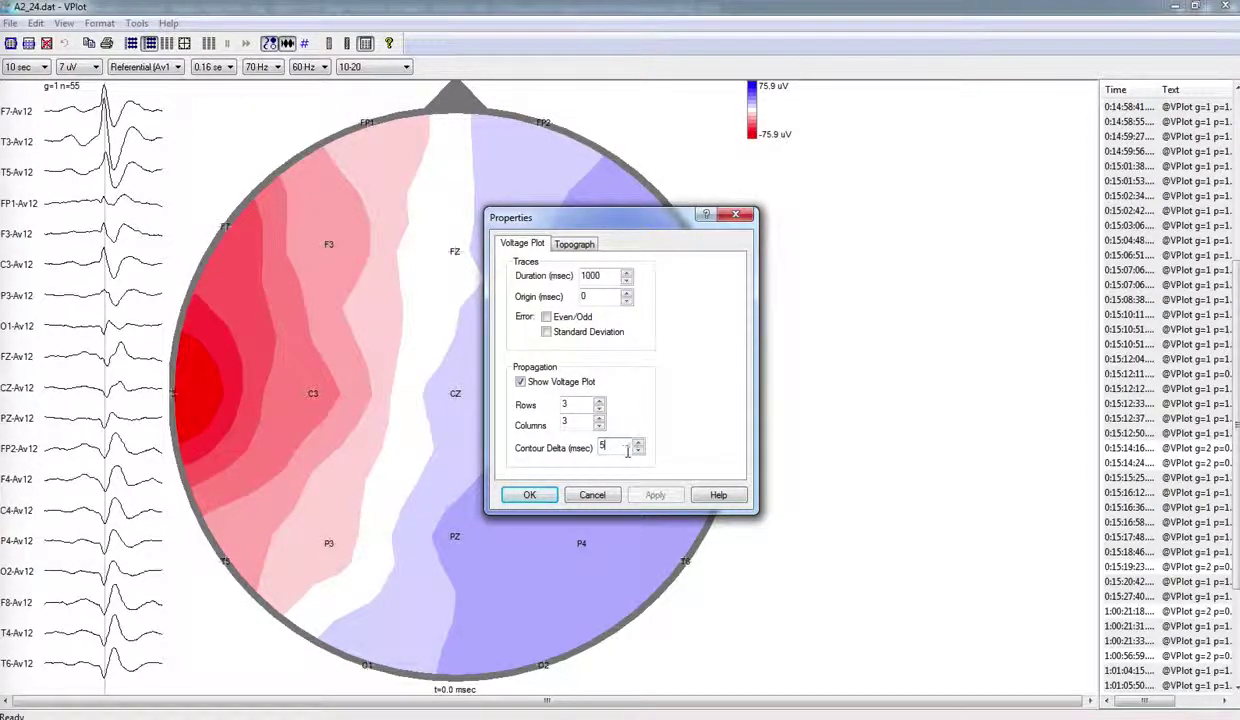
left_click(531, 493)
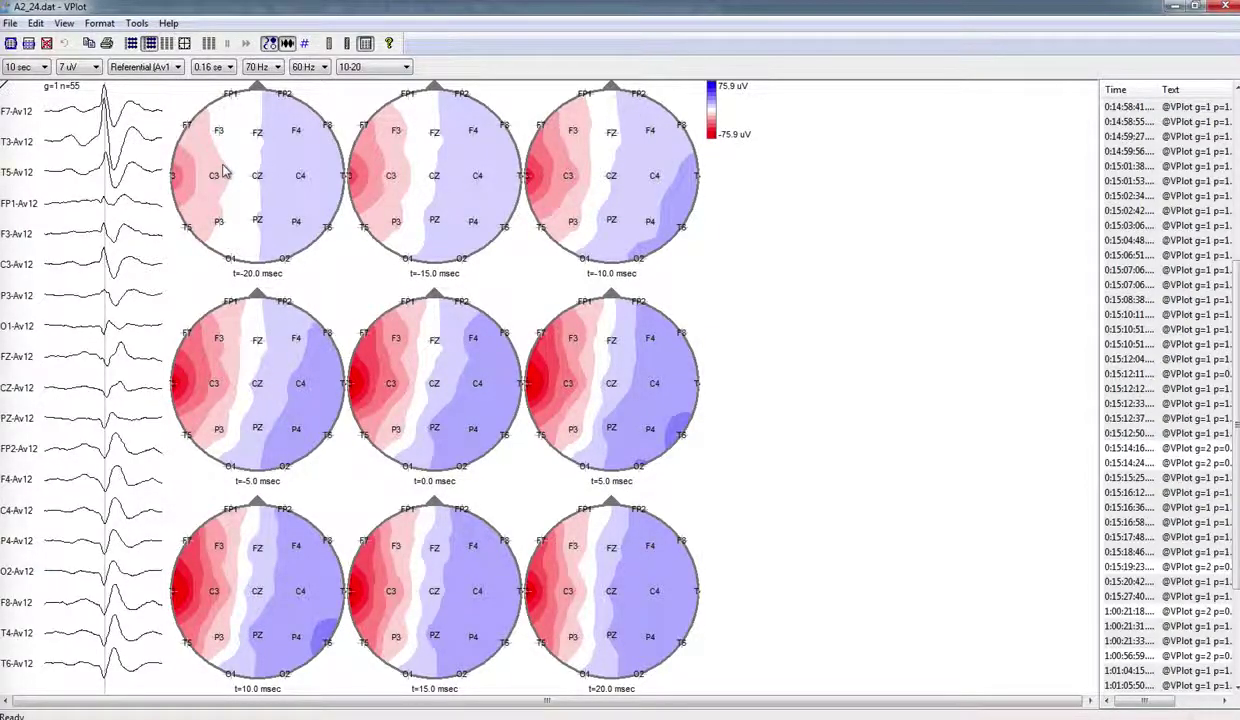
View the averaged propagation maps of group 2 and return to those of group 1
left_click(29, 44)
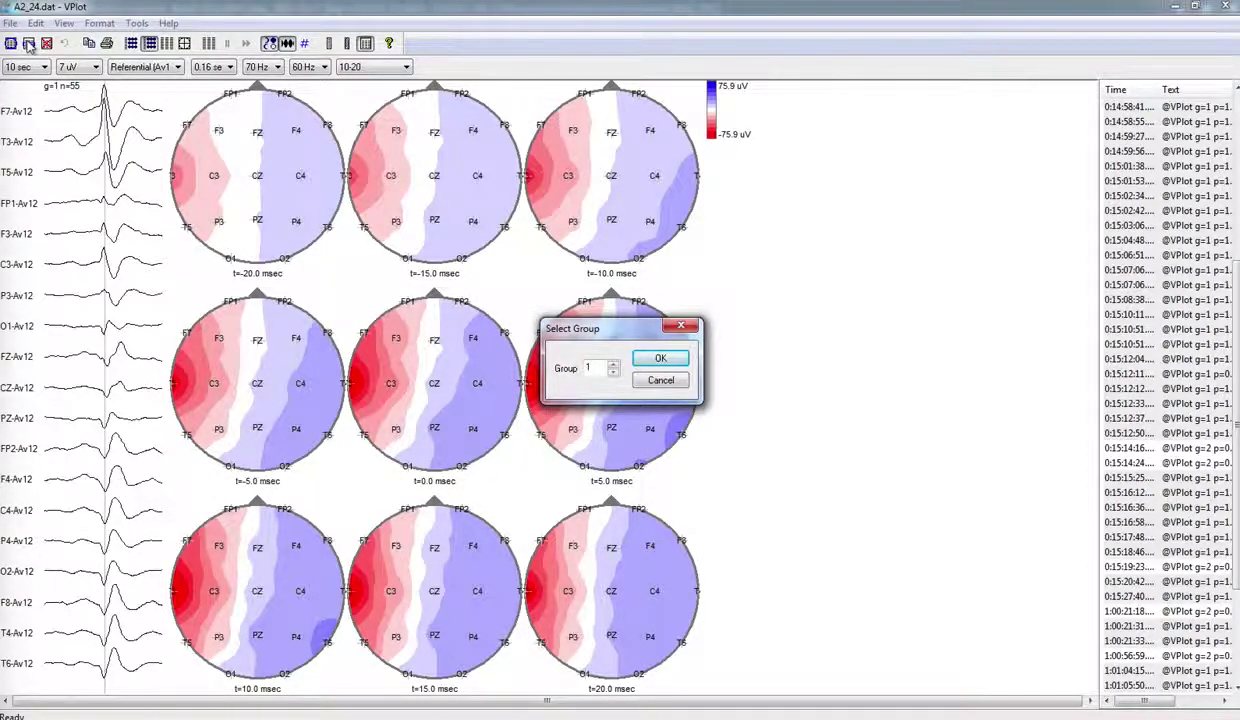
left_click(660, 358)
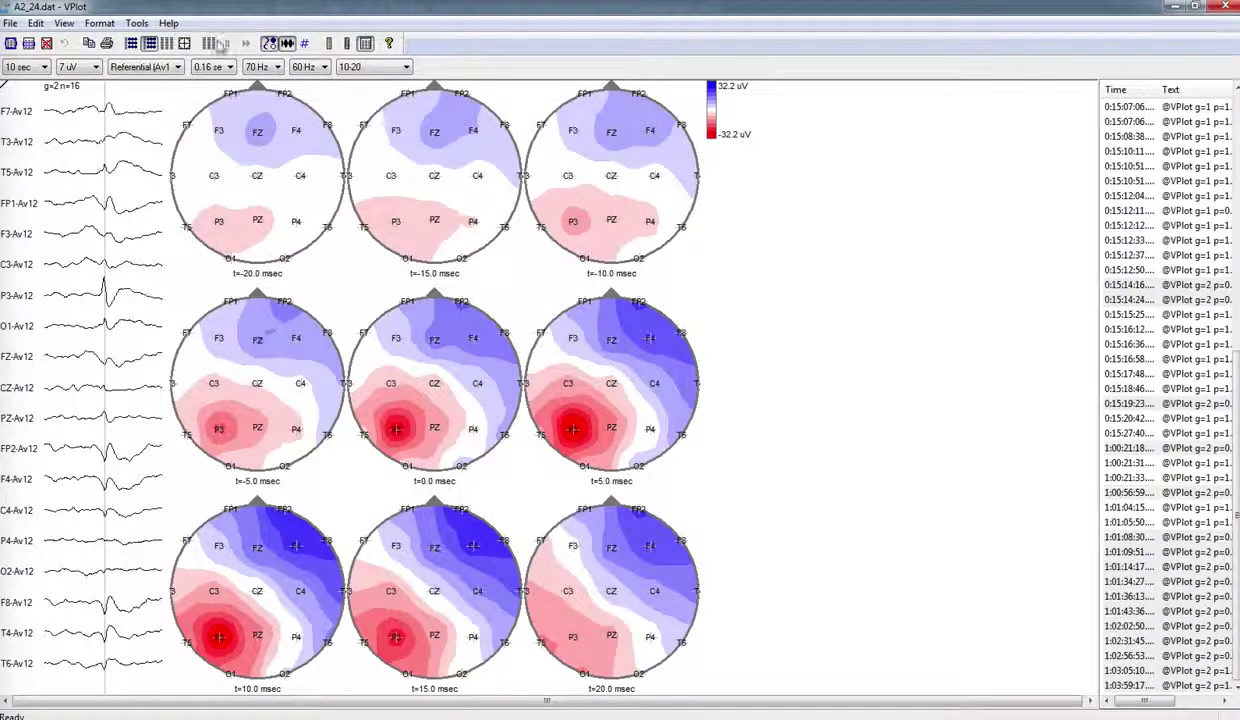
left_click(31, 46)
left_click(612, 366)
left_click(612, 366)
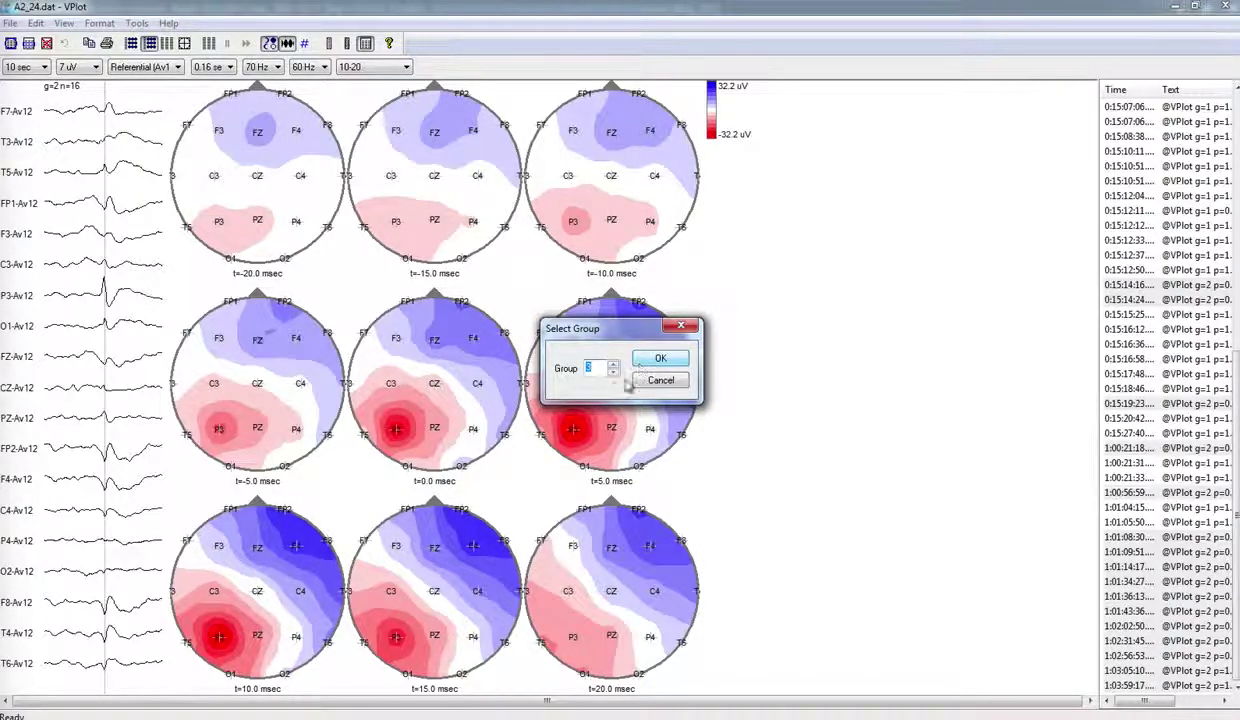
left_click(613, 376)
left_click(656, 358)
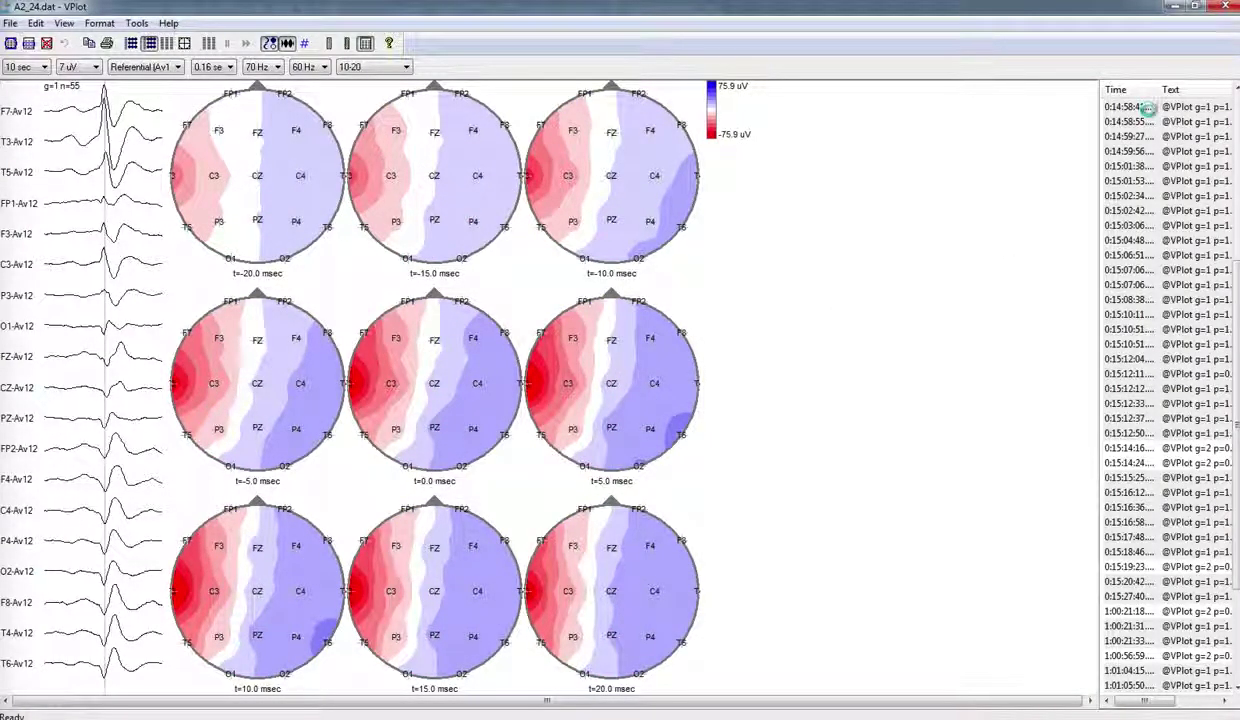
Step through the propagation maps of individual group 1 events, from 0:14:58:41 to 0:14:59:27
left_click(1149, 113)
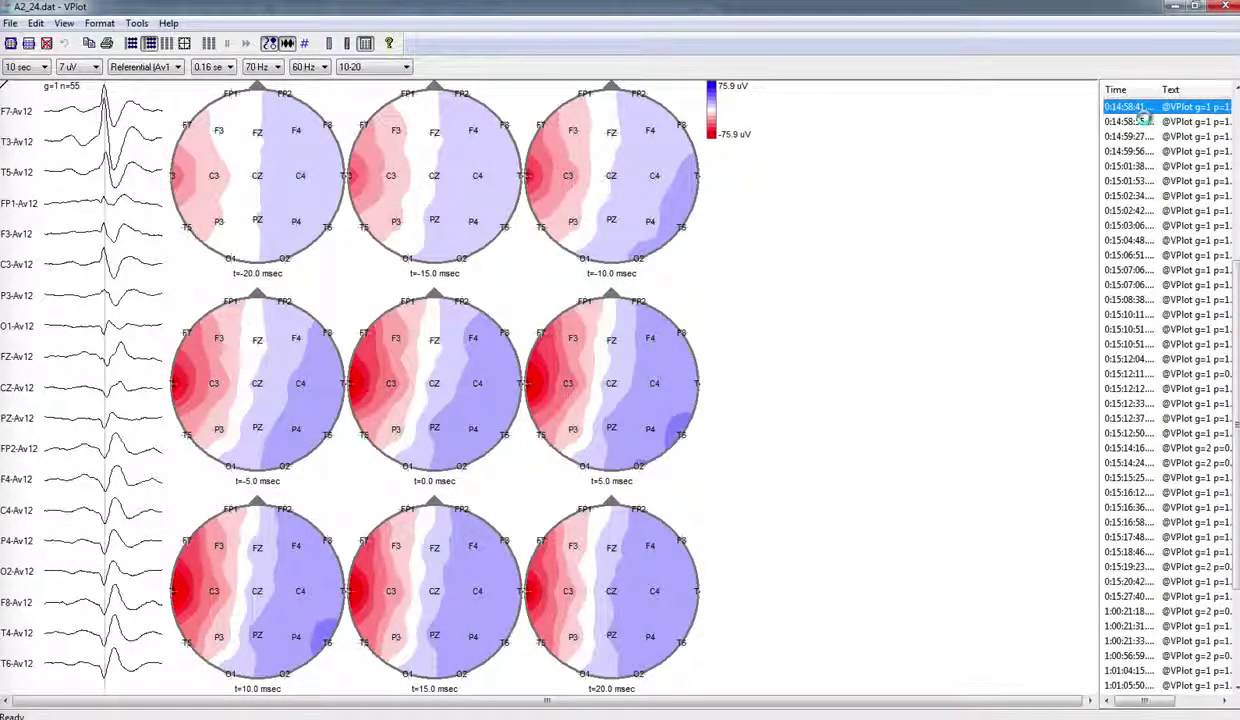
key("Down")
left_click(1137, 143)
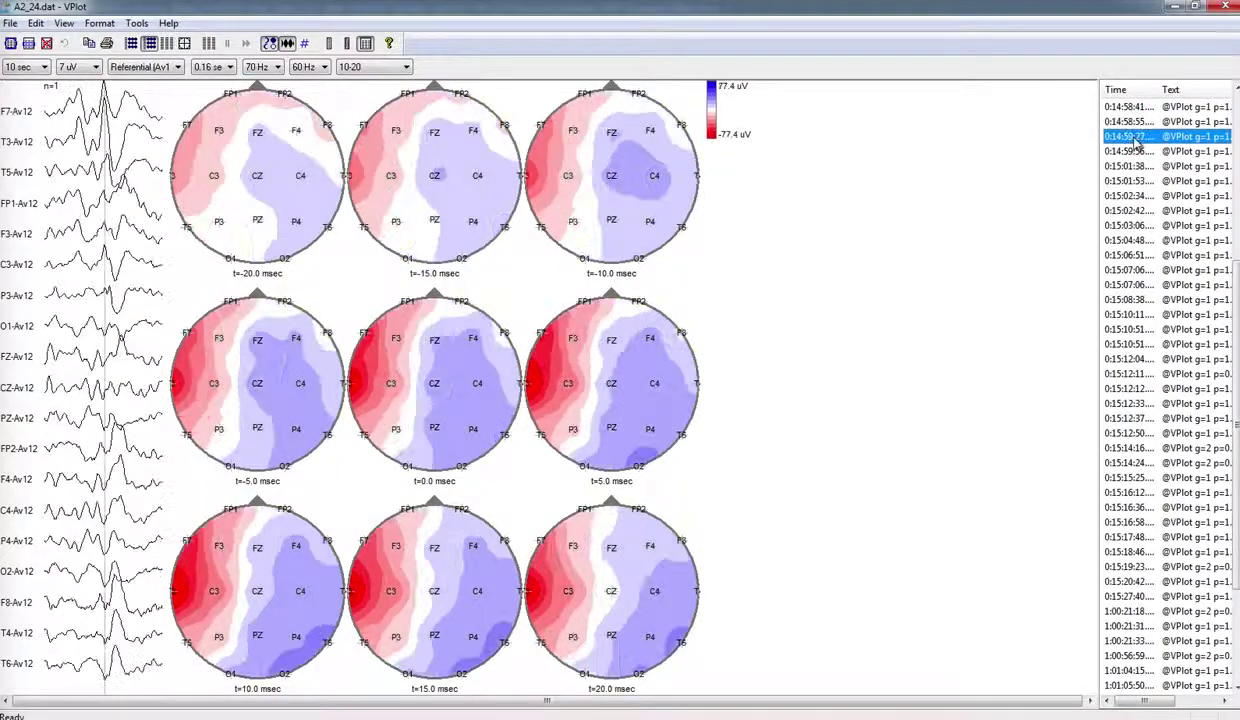
Select all events from 0:14:58:41 through 0:15:12:11 to view their combined average maps
left_click(1135, 110)
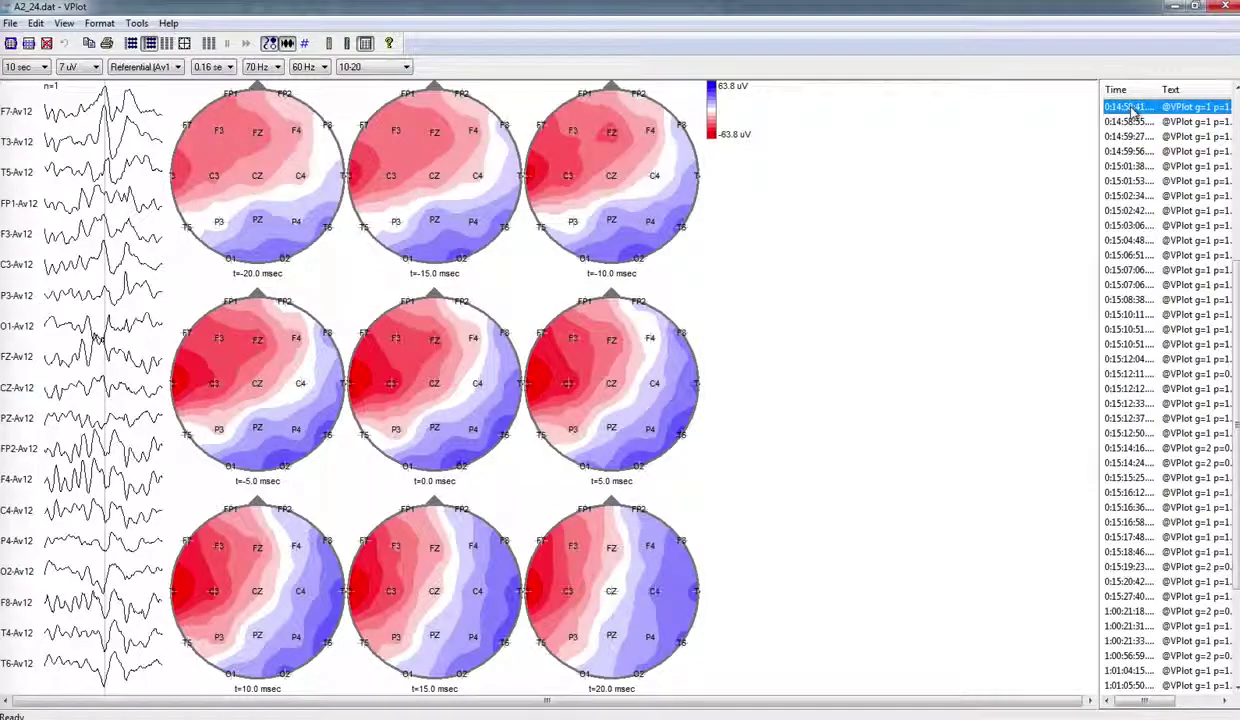
key("shift+Down")
key("shift+Down")
key("shift+Down")
key("shift+Down")
key("shift+Down")
key("shift+Down")
key("shift+Down")
key("shift+Down")
key("shift+Down")
key("shift+Down")
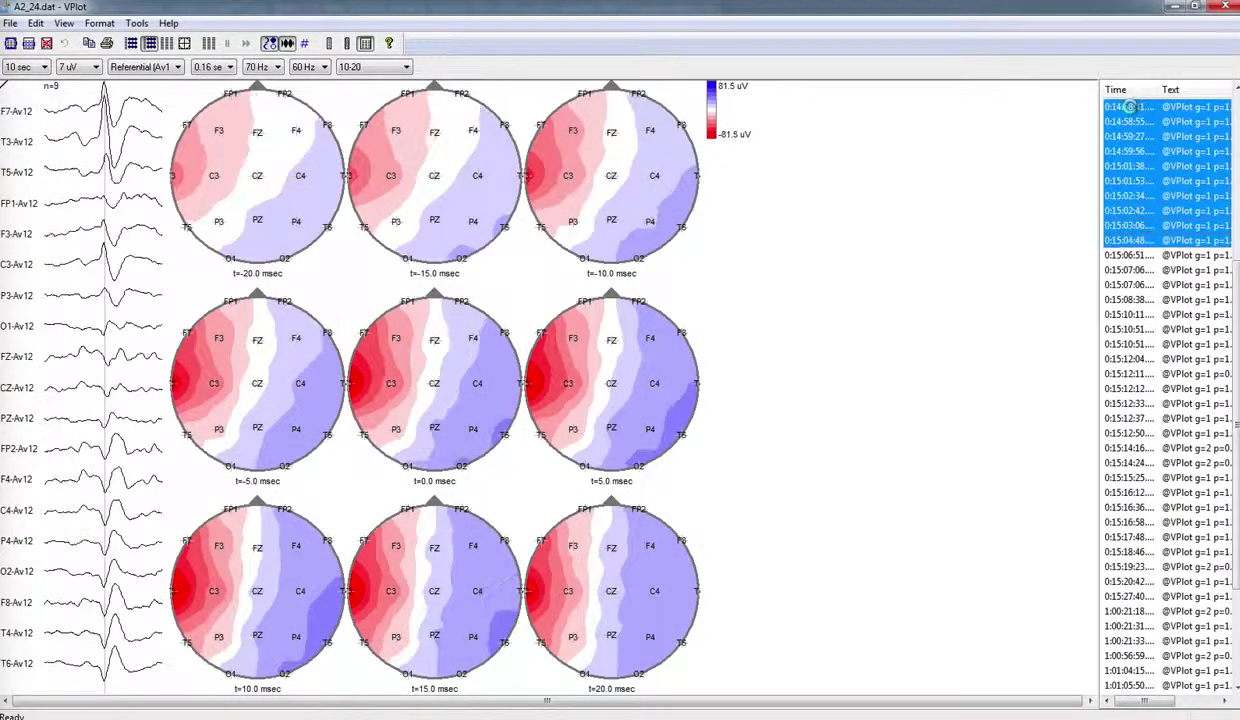
key("shift+Down")
key("shift+Down")
key("shift+Down")
key("shift+Down")
key("shift+Down")
key("shift+Down")
key("shift+Down")
key("shift+Down")
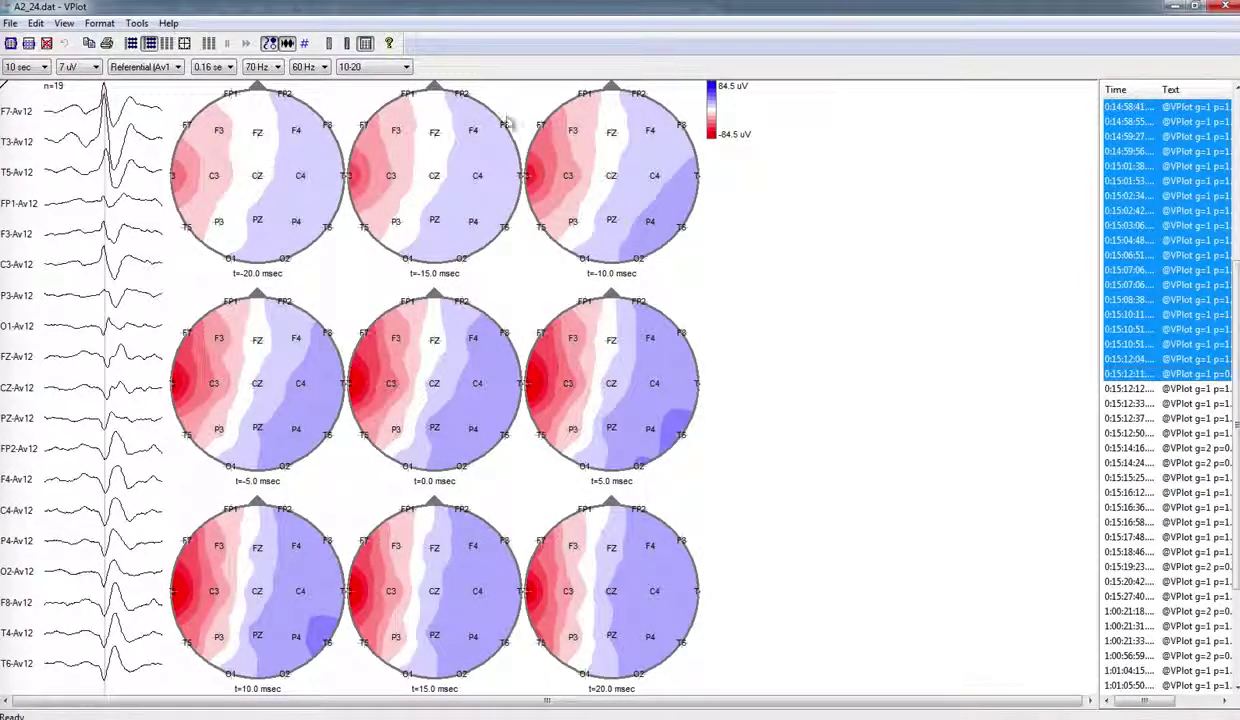
Show the Even/Odd error traces on the averaged waveforms
right_click(443, 170)
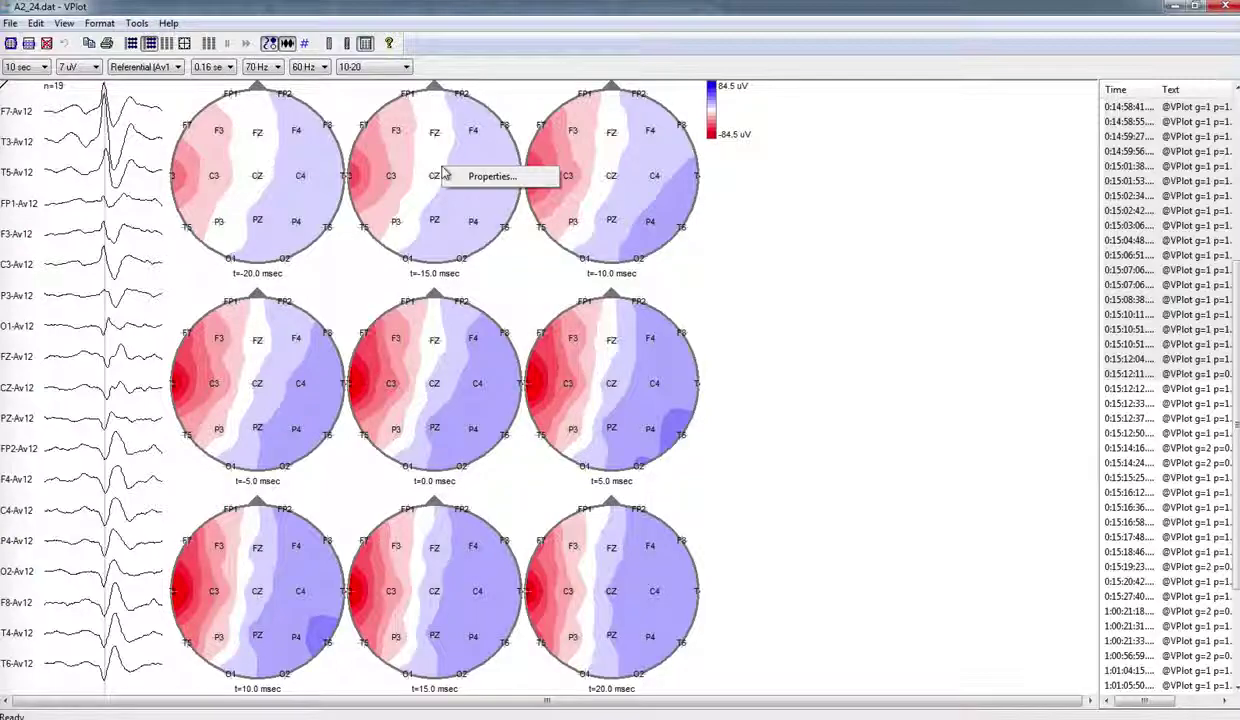
left_click(490, 177)
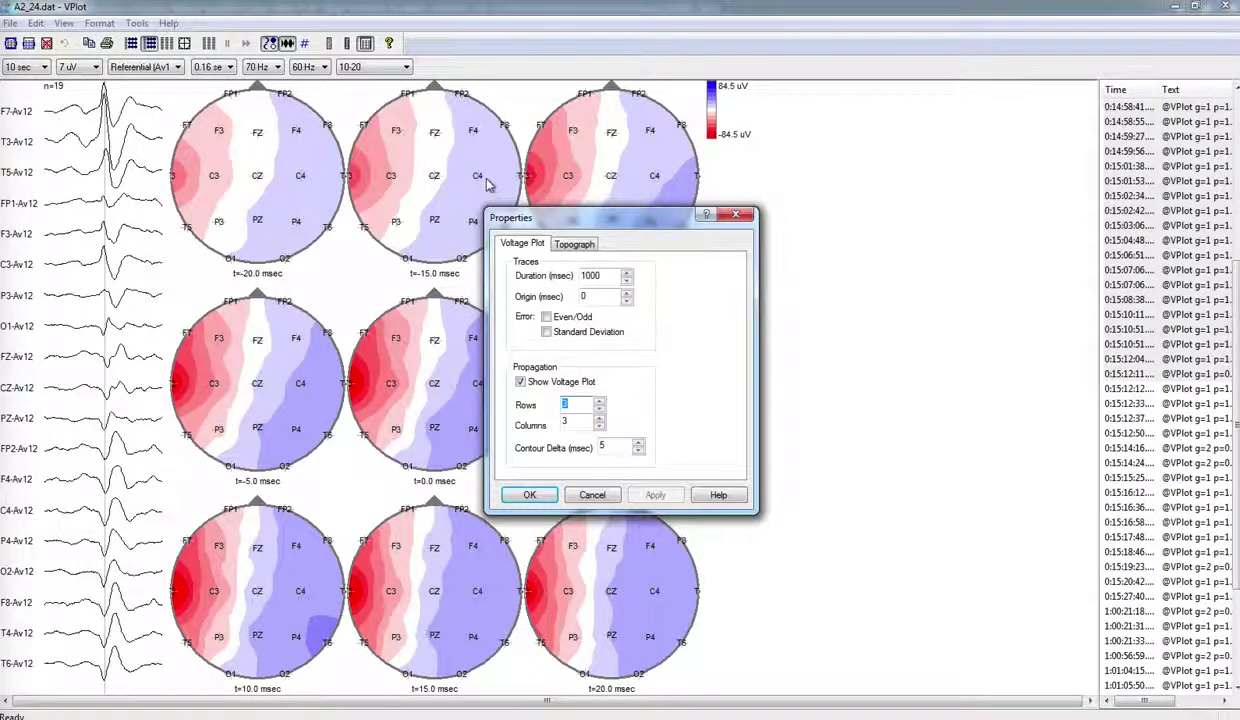
left_click(548, 318)
left_click(518, 494)
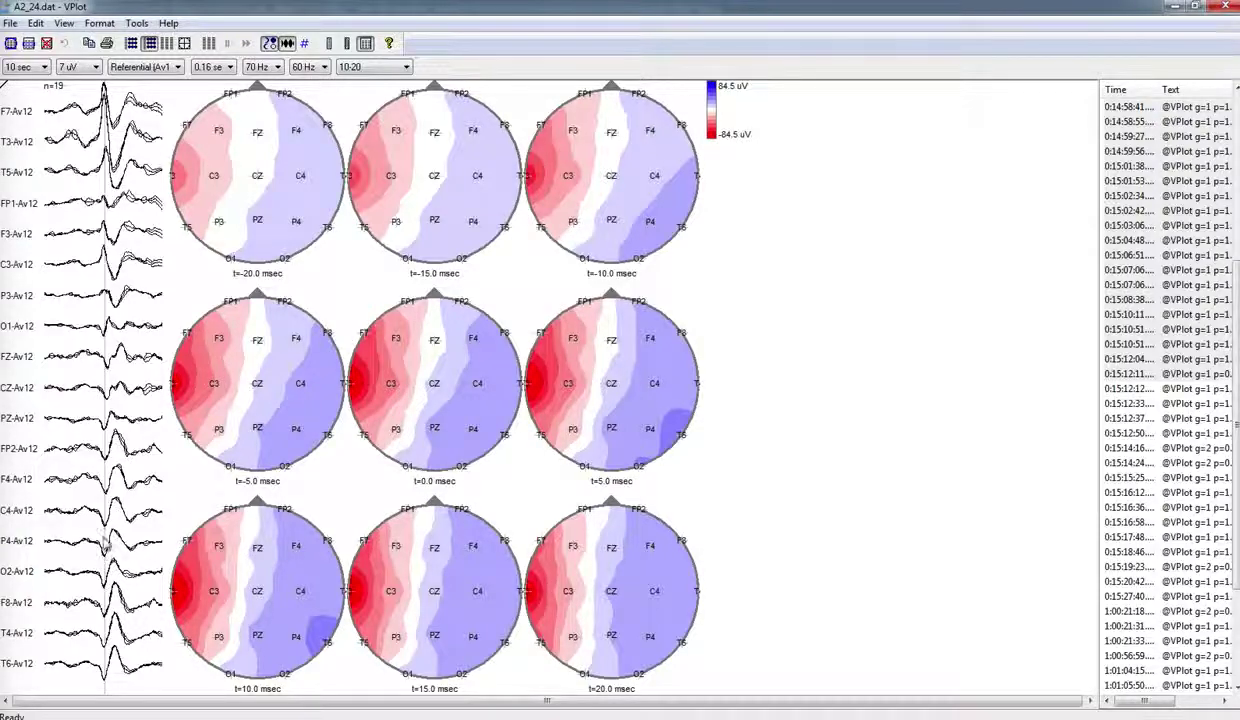
Turn off the Even/Odd error traces and plot the average of group 1 again
right_click(253, 173)
left_click(288, 189)
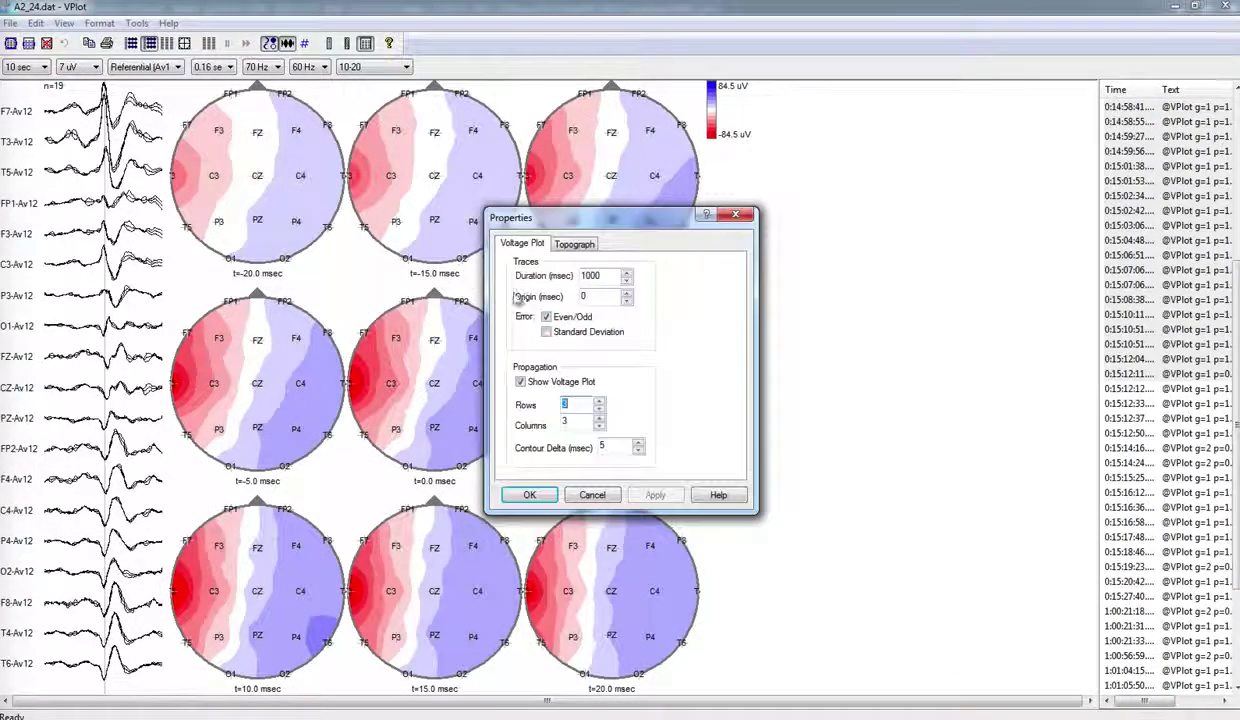
left_click(530, 495)
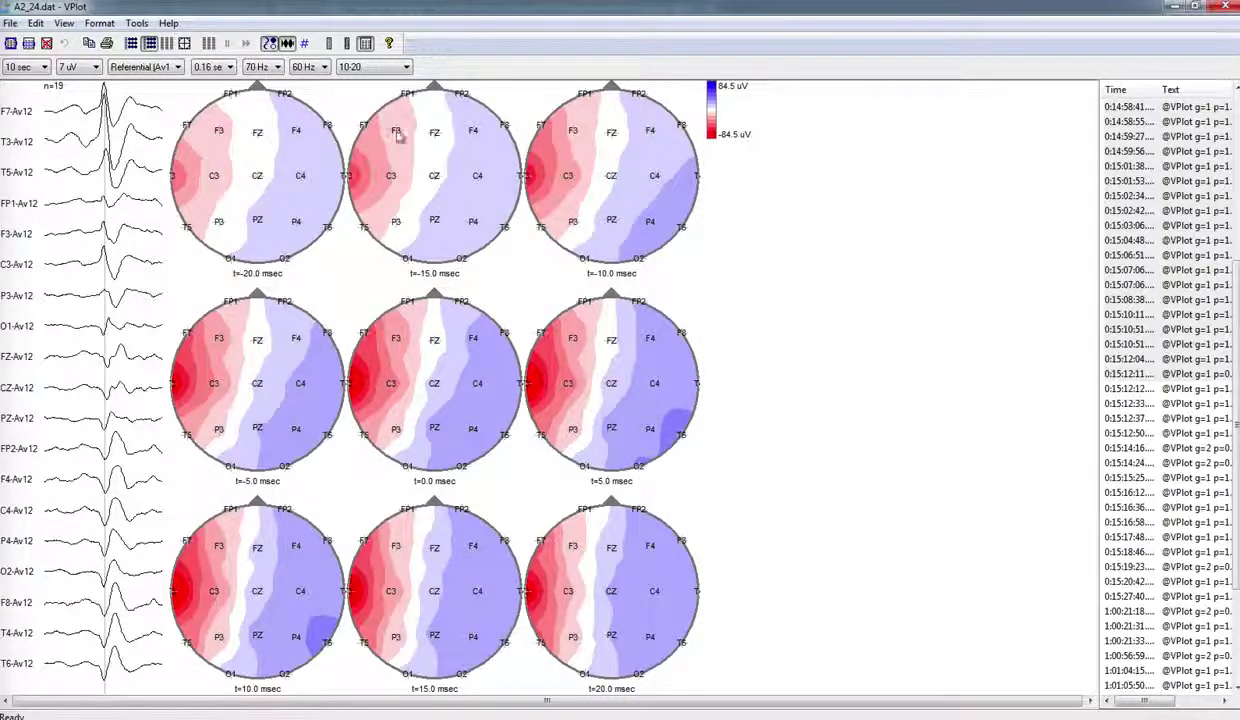
left_click(35, 46)
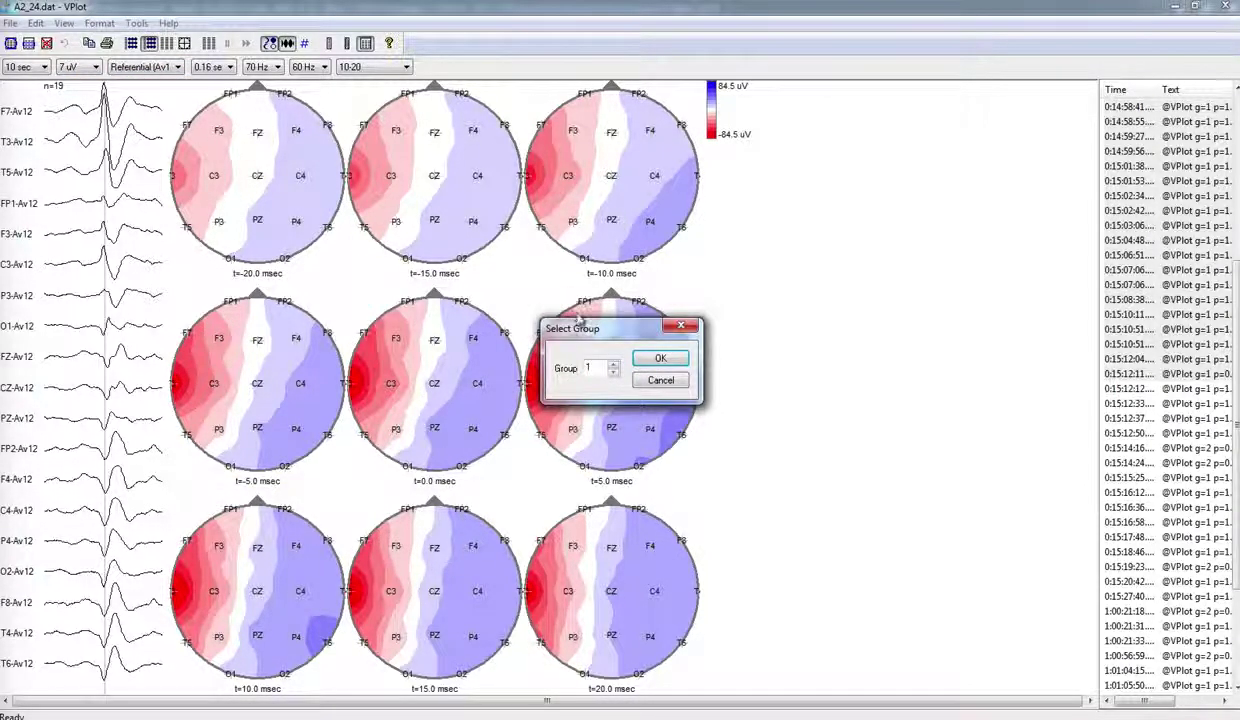
left_click(655, 361)
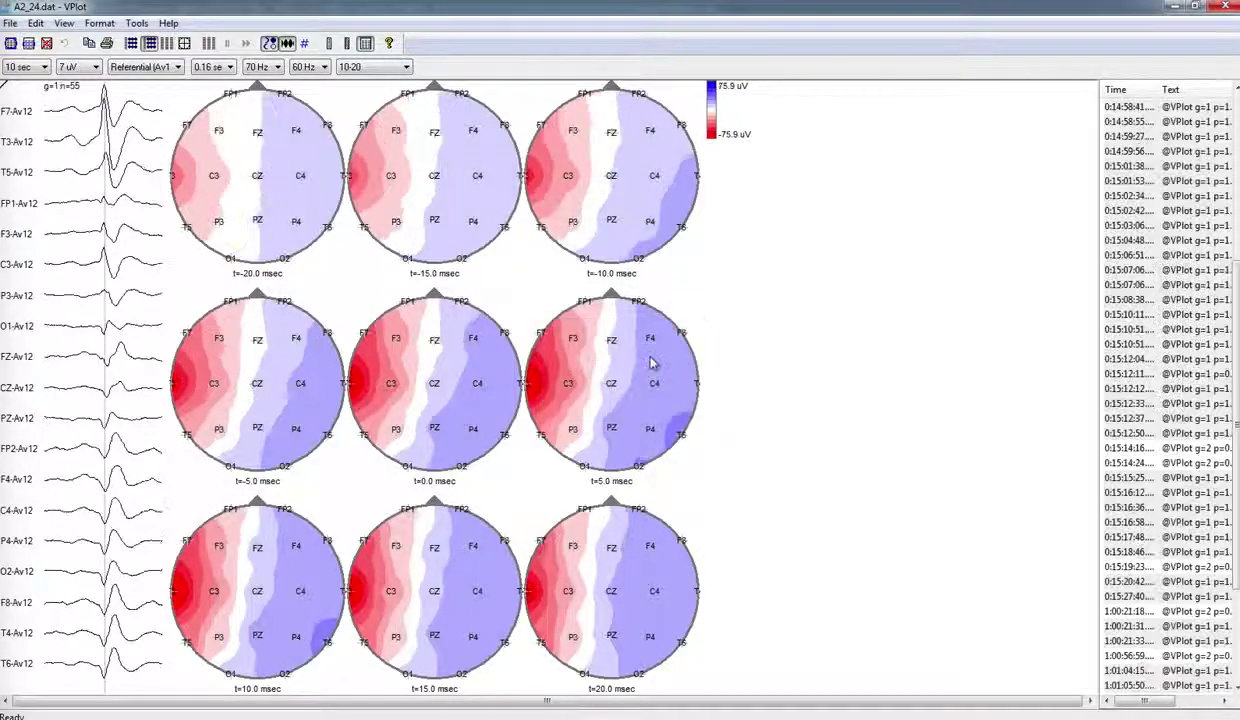